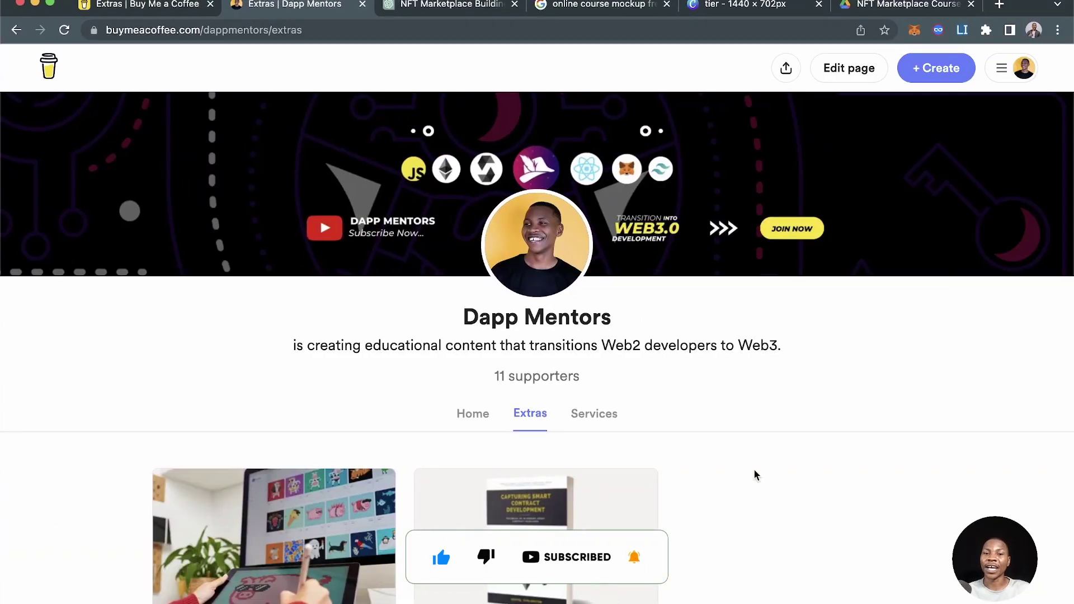
Scroll down the Extras page and open the NFT Marketplace with React, Tailwind, NodeJs & Solidity course
scroll(755, 475, "down", 3)
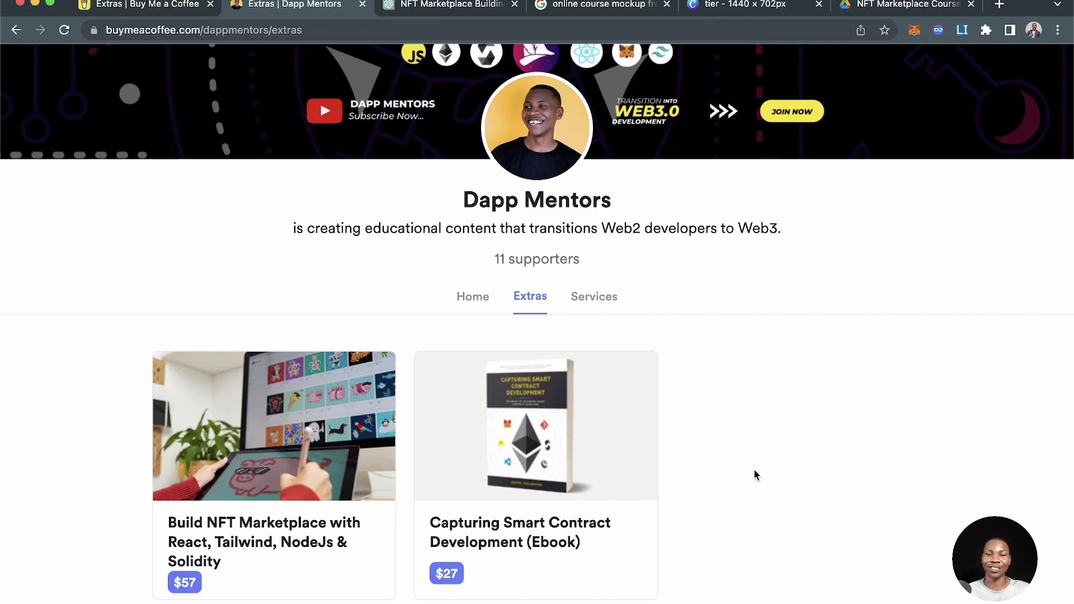
scroll(872, 372, "down", 2)
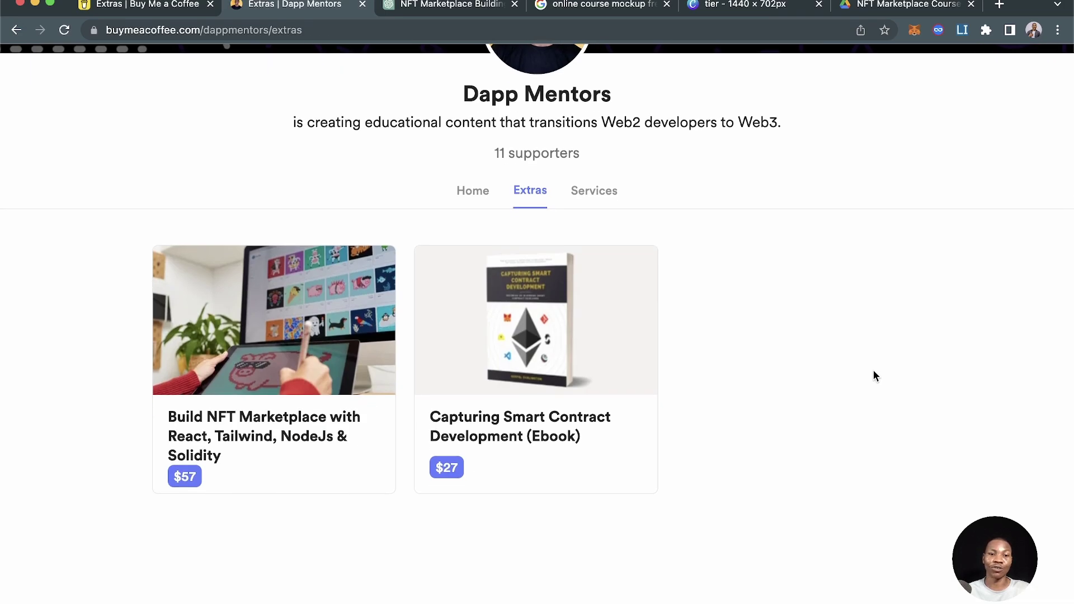
left_click(224, 367)
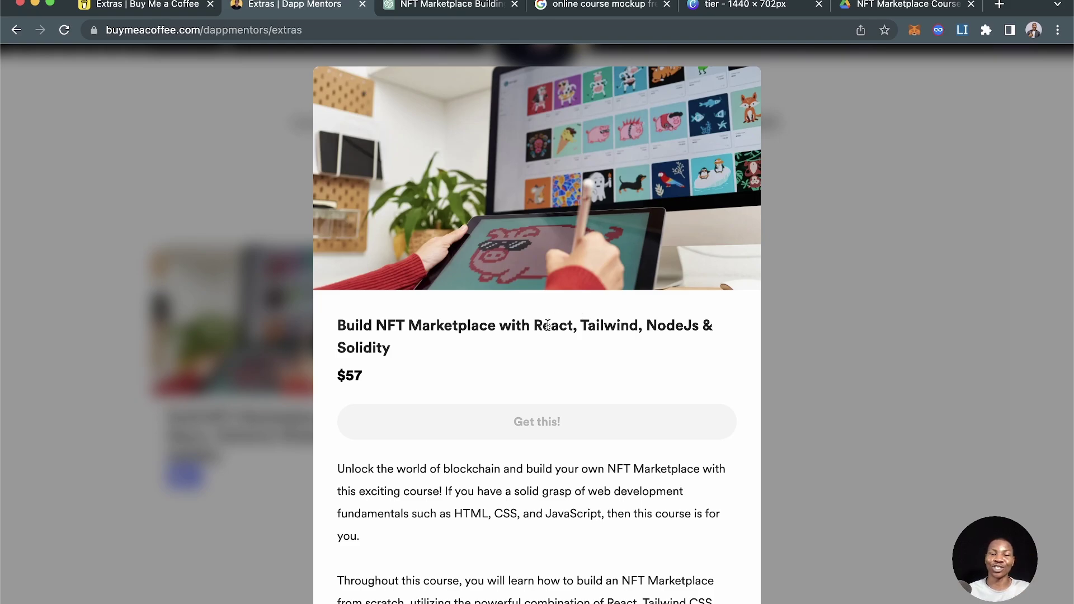
Read through the course's detail view, checking its $57 price and full description
scroll(547, 326, "down", 5)
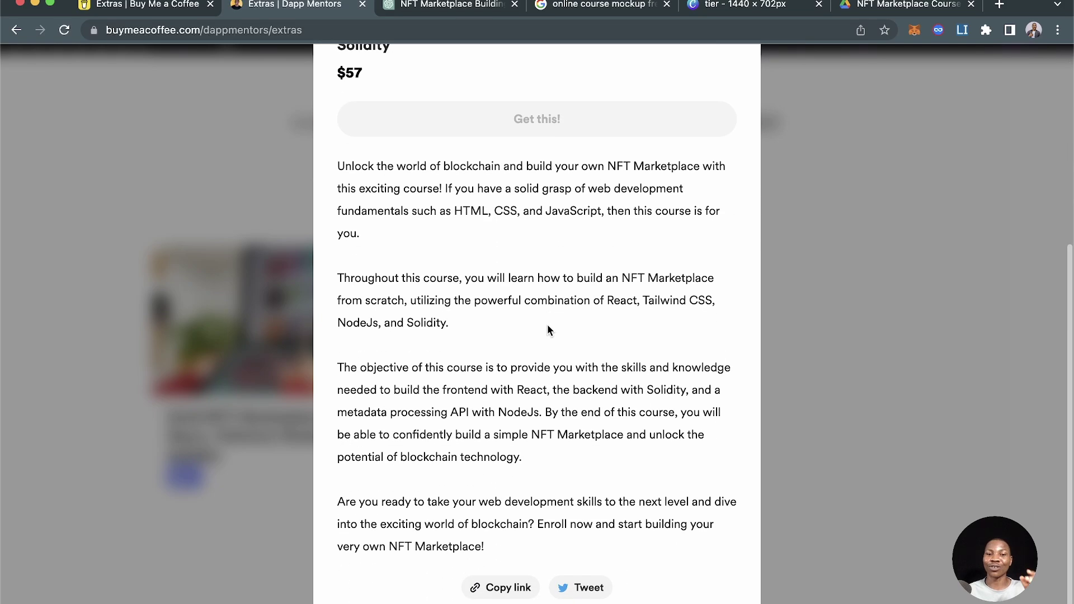
scroll(547, 326, "up", 5)
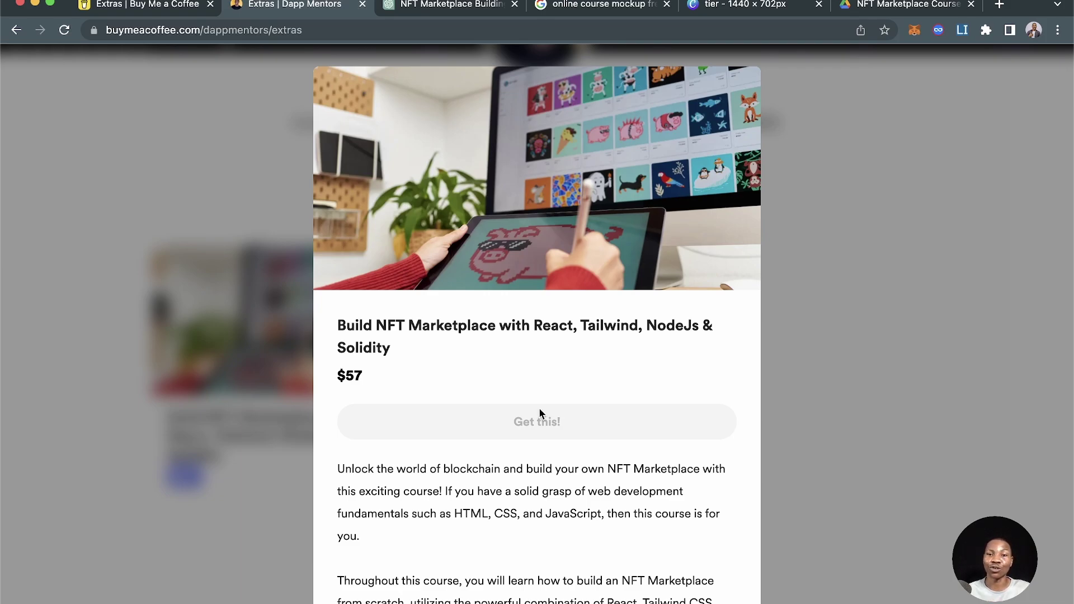
scroll(730, 470, "down", 5)
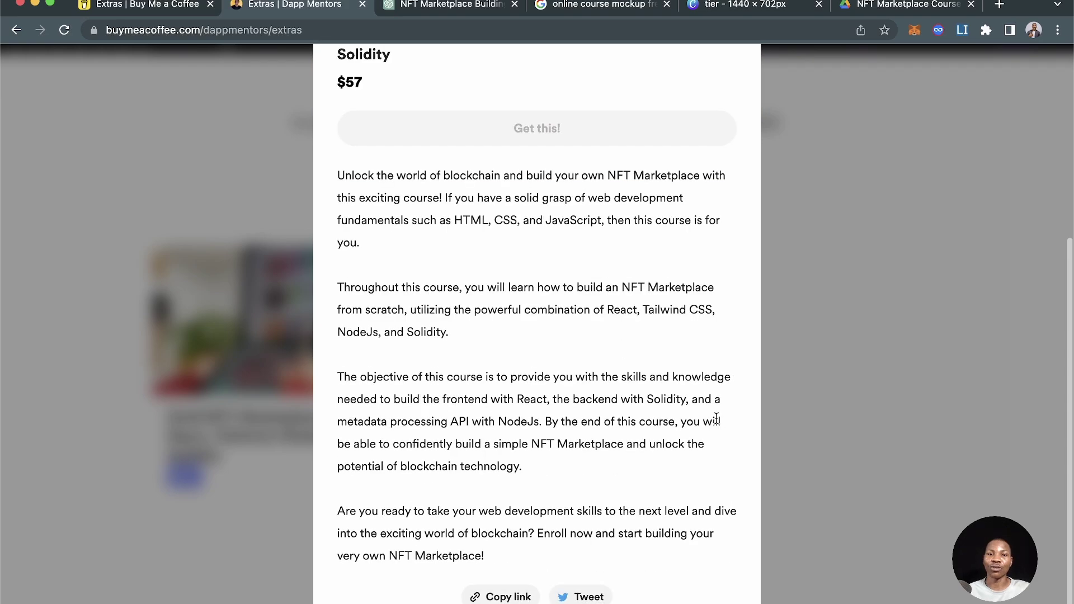
left_click_drag(363, 82, 336, 82)
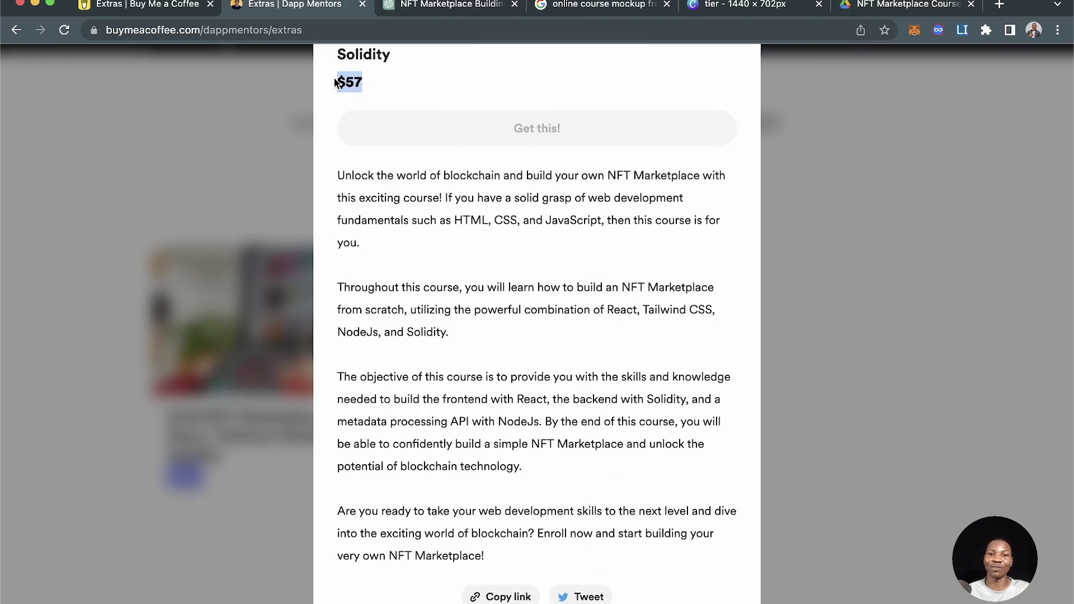
left_click(483, 221)
scroll(623, 303, "up", 5)
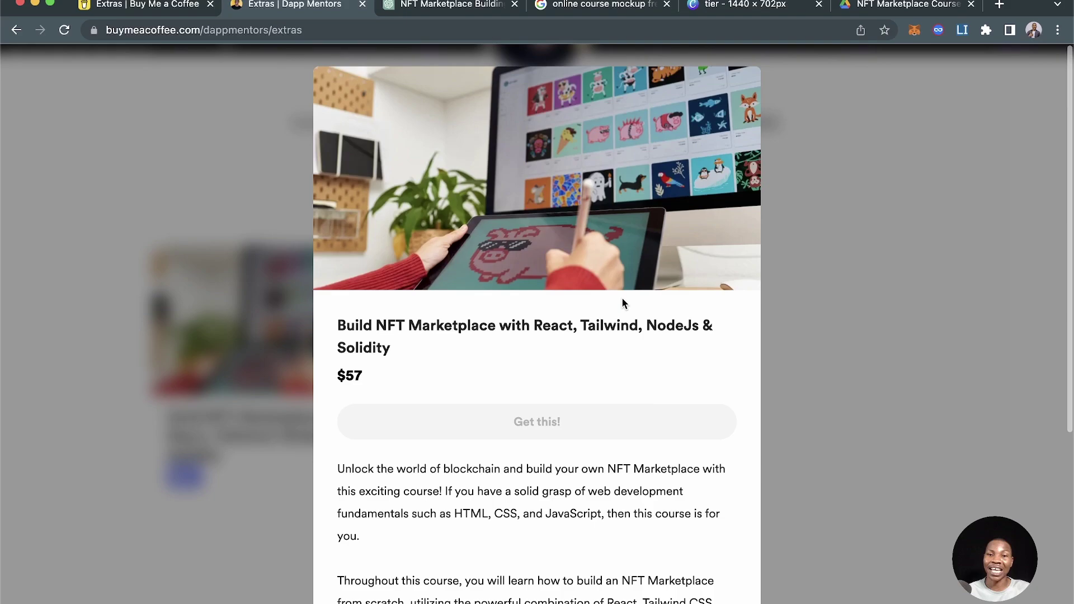
scroll(622, 297, "down", 5)
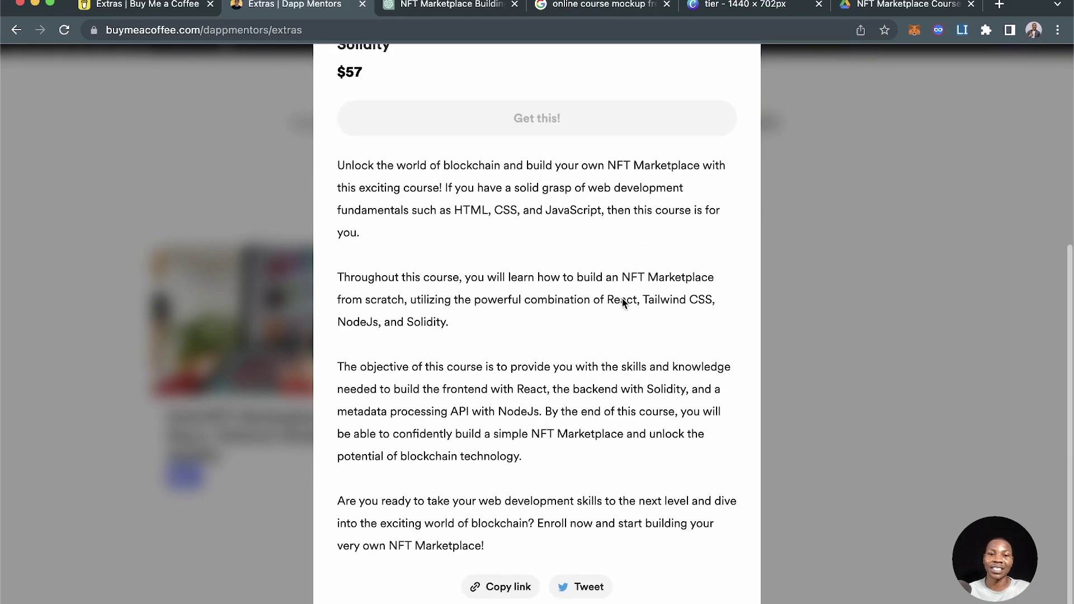
scroll(618, 297, "up", 5)
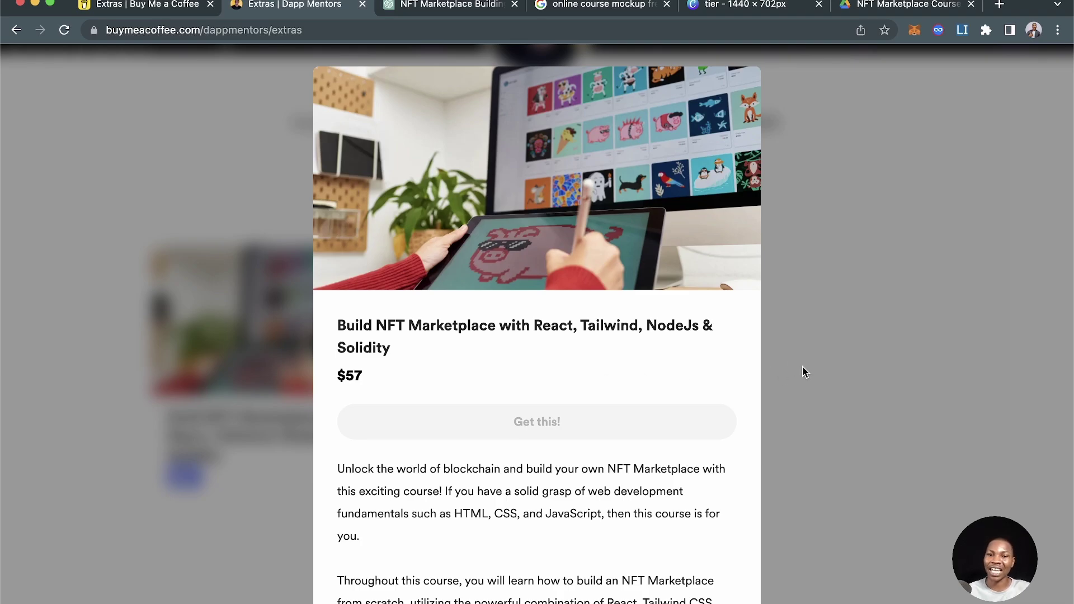
scroll(626, 475, "down", 5)
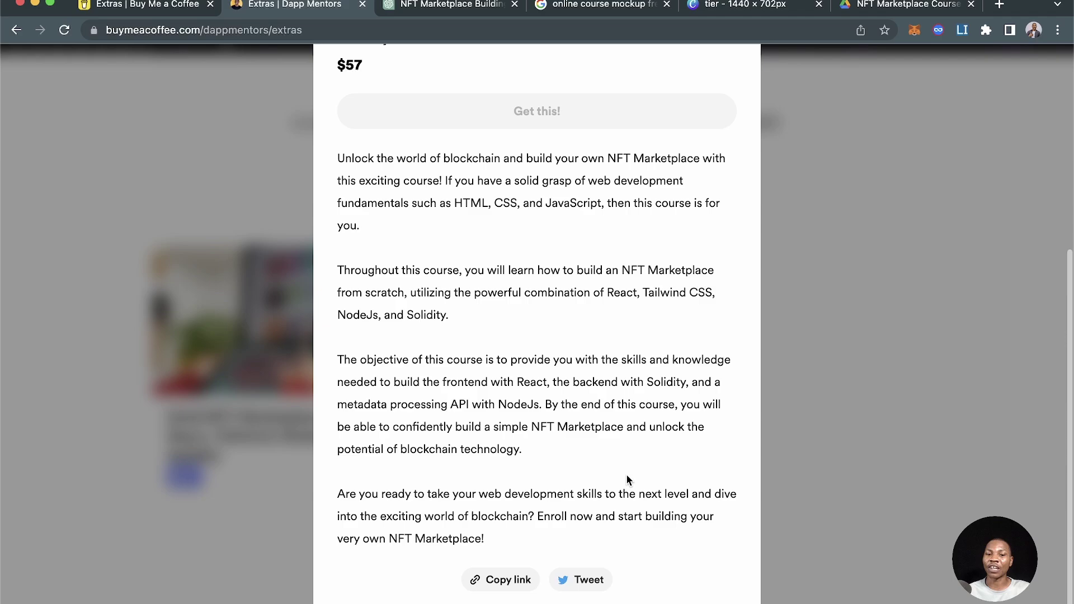
Close the course and look over the Capturing Smart Contract Development ebook details
left_click(869, 420)
left_click(512, 322)
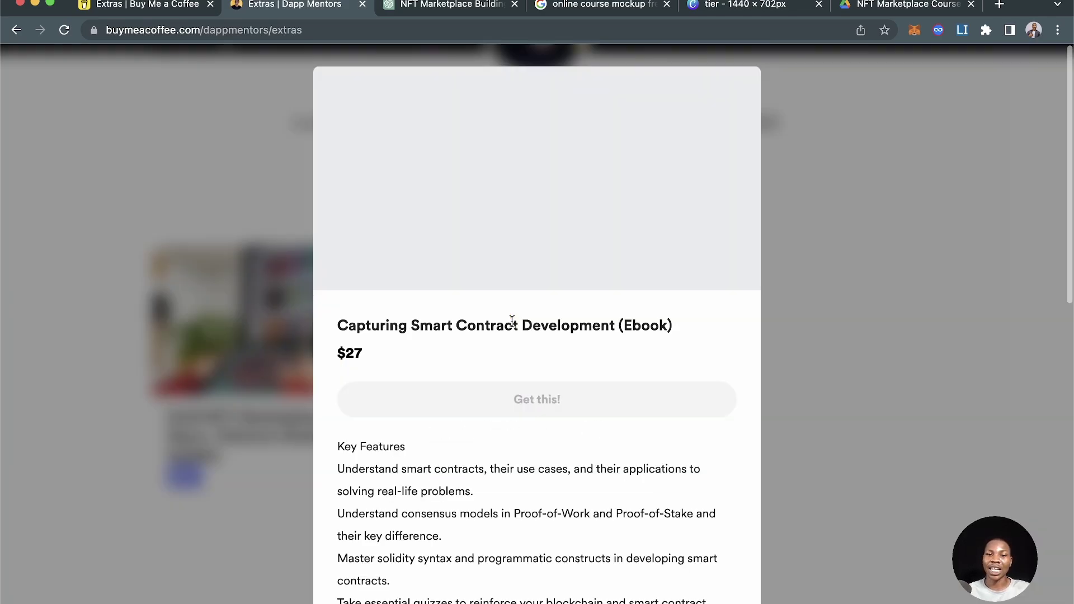
scroll(621, 426, "down", 3)
scroll(621, 426, "down", 1)
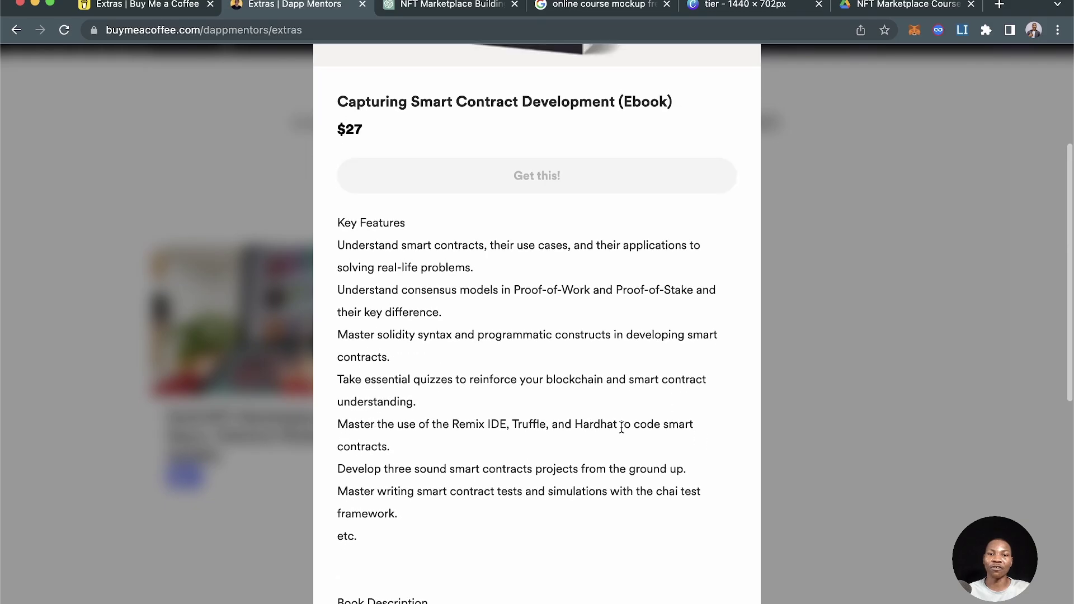
scroll(621, 425, "up", 4)
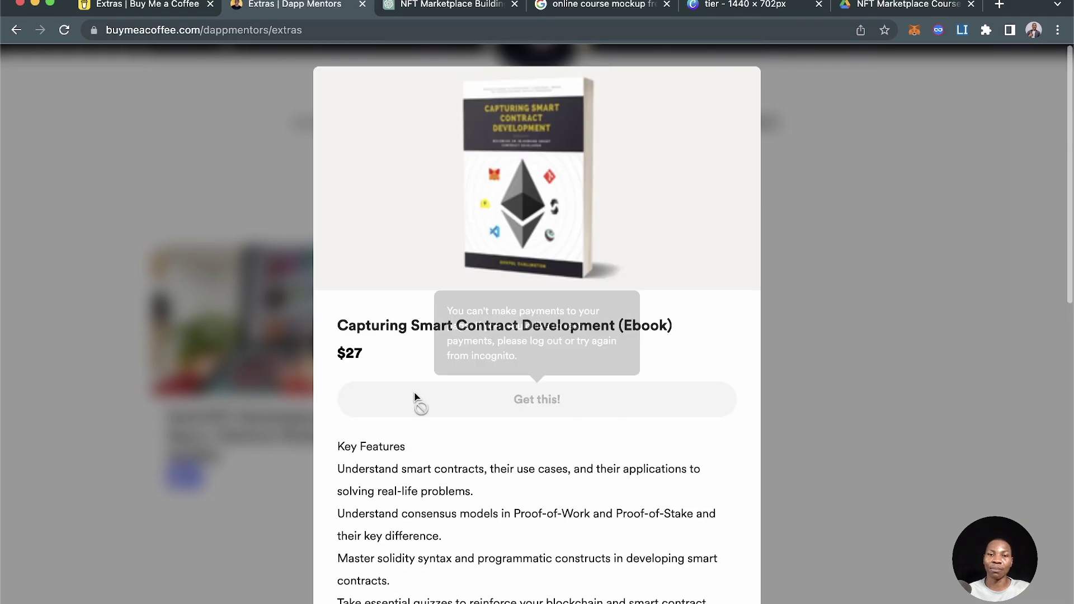
left_click(862, 394)
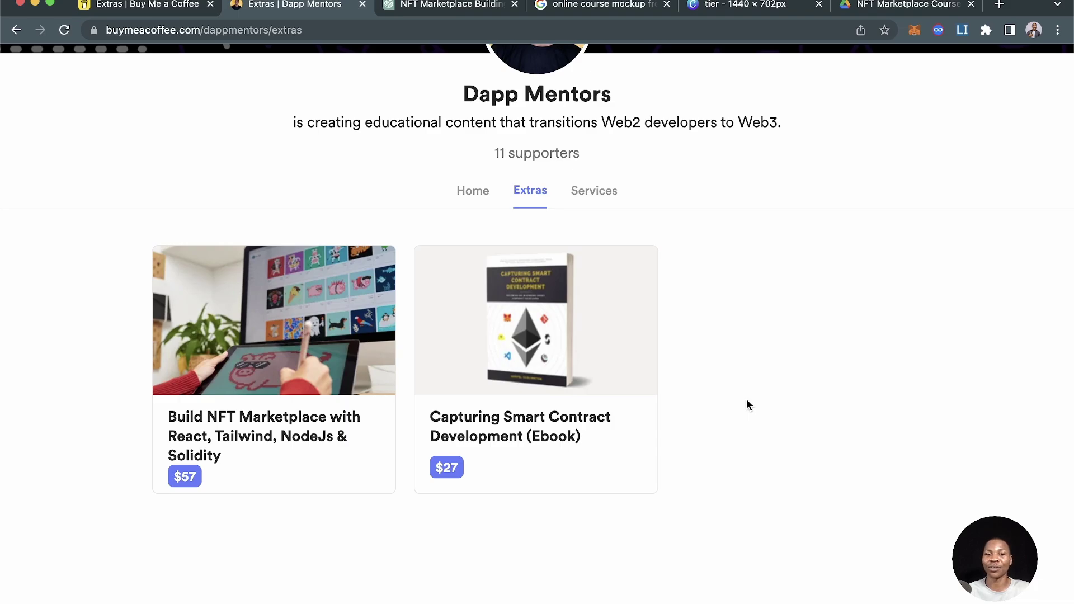
Browse the Services listings, such as Hourly Consultancy
left_click(593, 191)
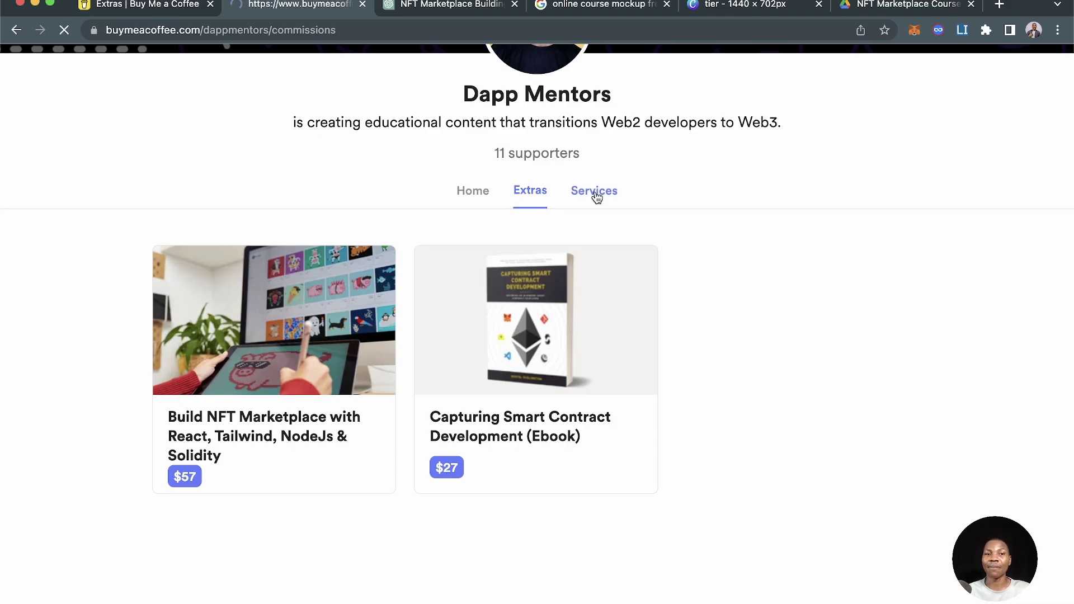
scroll(674, 467, "down", 10)
scroll(677, 473, "up", 8)
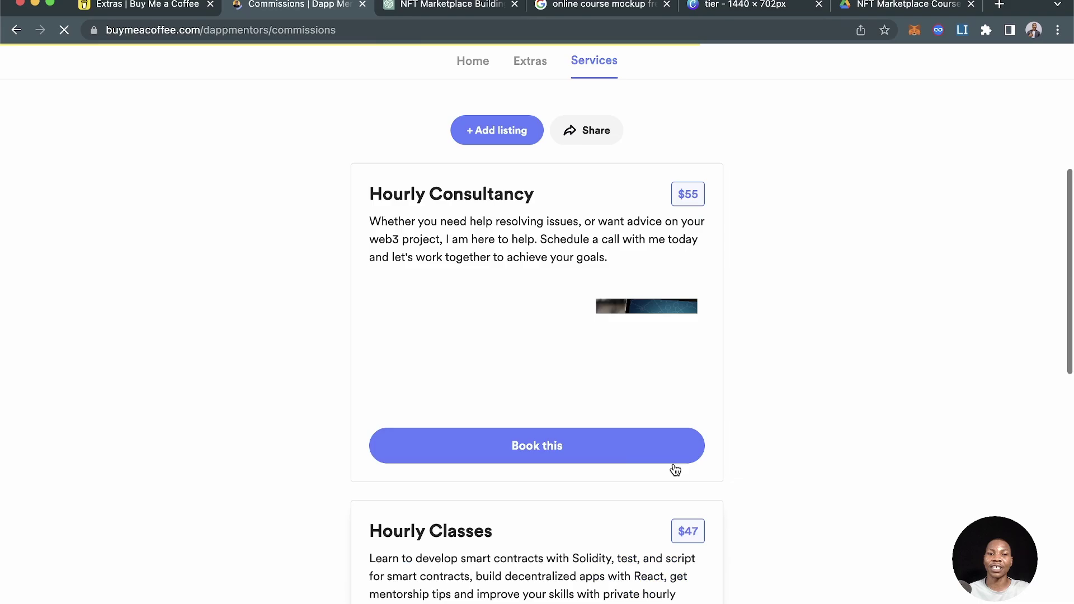
scroll(675, 470, "down", 4)
scroll(675, 470, "down", 7)
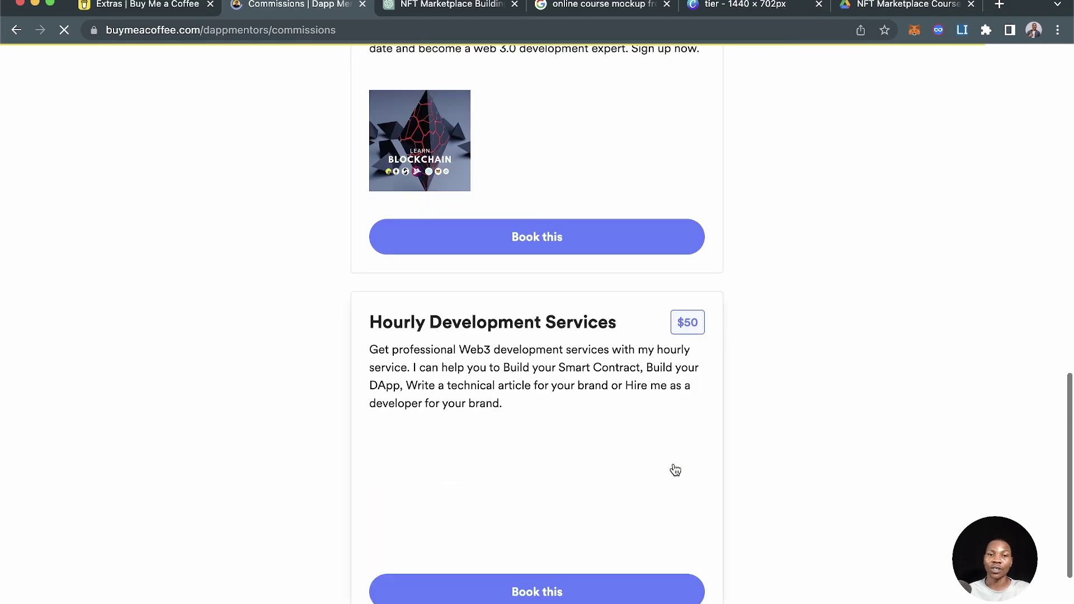
scroll(675, 470, "up", 10)
scroll(675, 470, "down", 10)
scroll(675, 470, "up", 15)
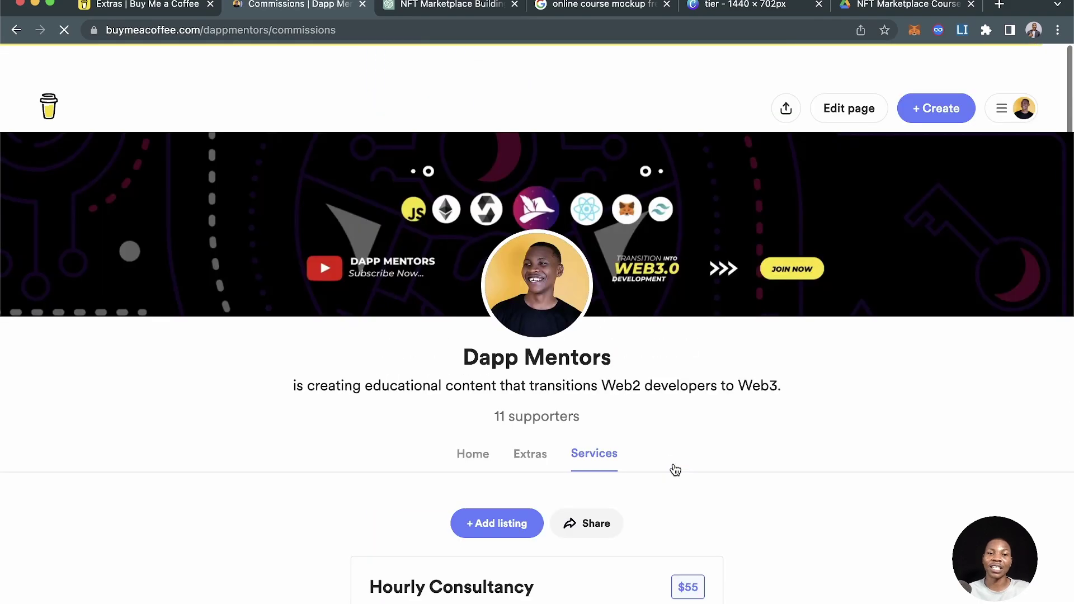
scroll(675, 470, "down", 8)
scroll(675, 470, "down", 1)
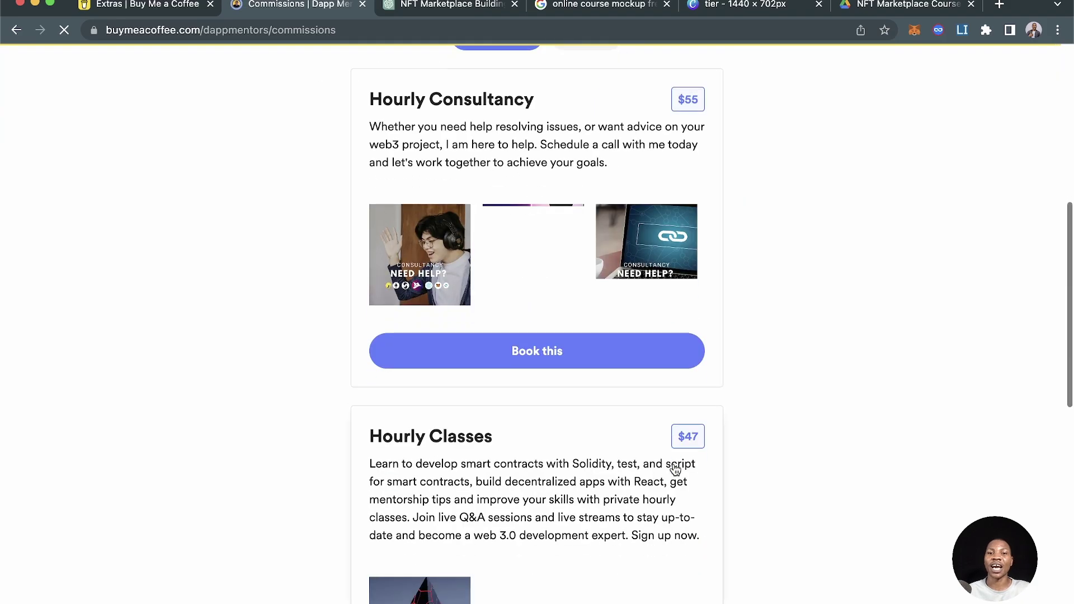
scroll(674, 470, "up", 12)
scroll(675, 468, "down", 1)
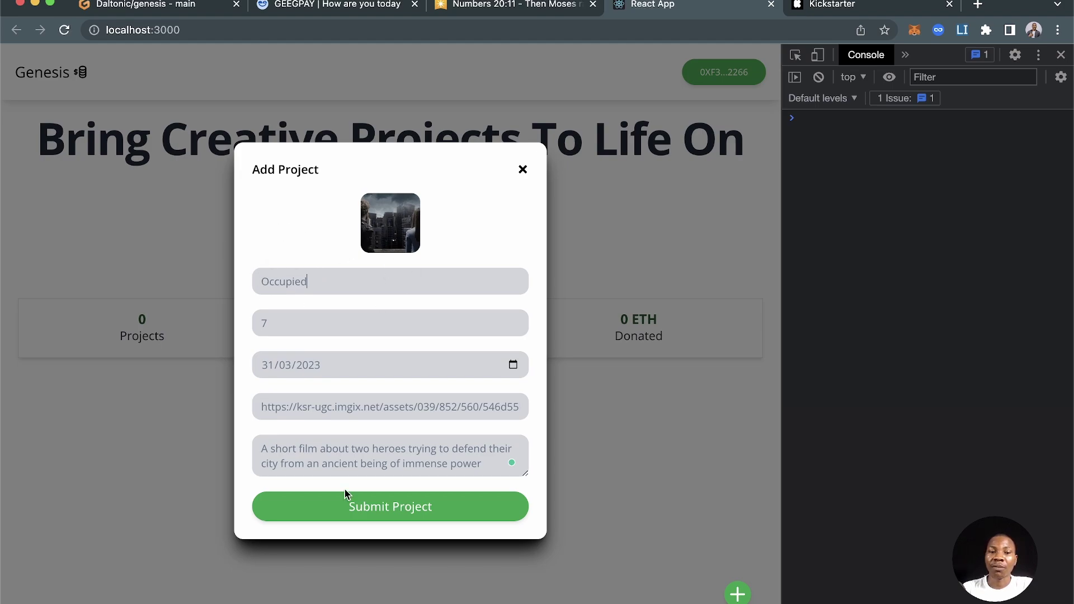
Submit the Occupied project and approve its creation transaction in MetaMask
left_click(395, 512)
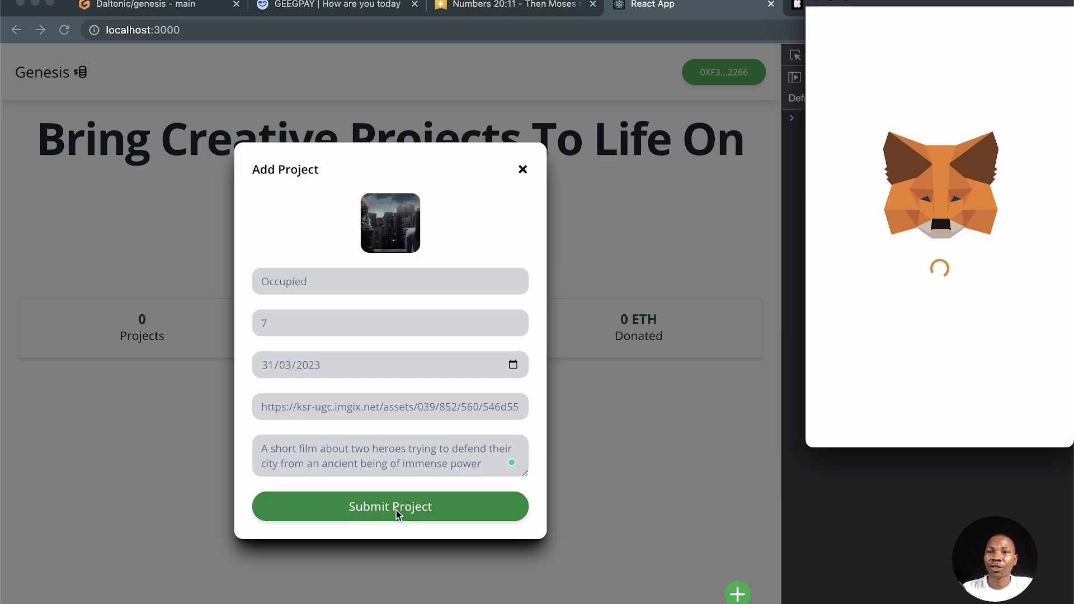
left_click(1012, 431)
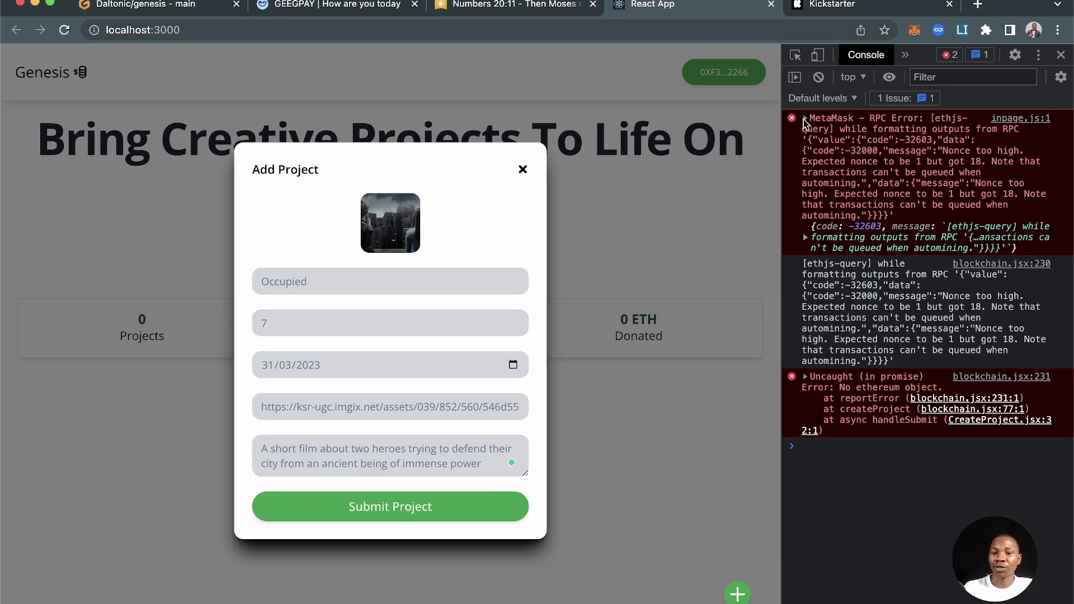
key("super+equal")
key("super+minus")
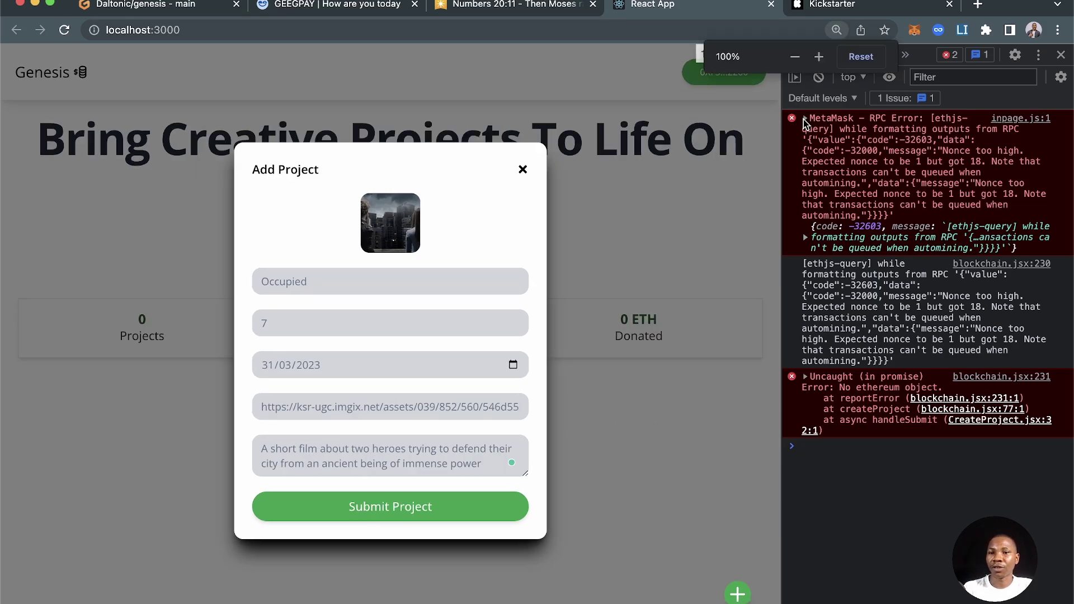
Enlarge the console and expand the MetaMask RPC error to inspect its code and message
left_click(929, 159)
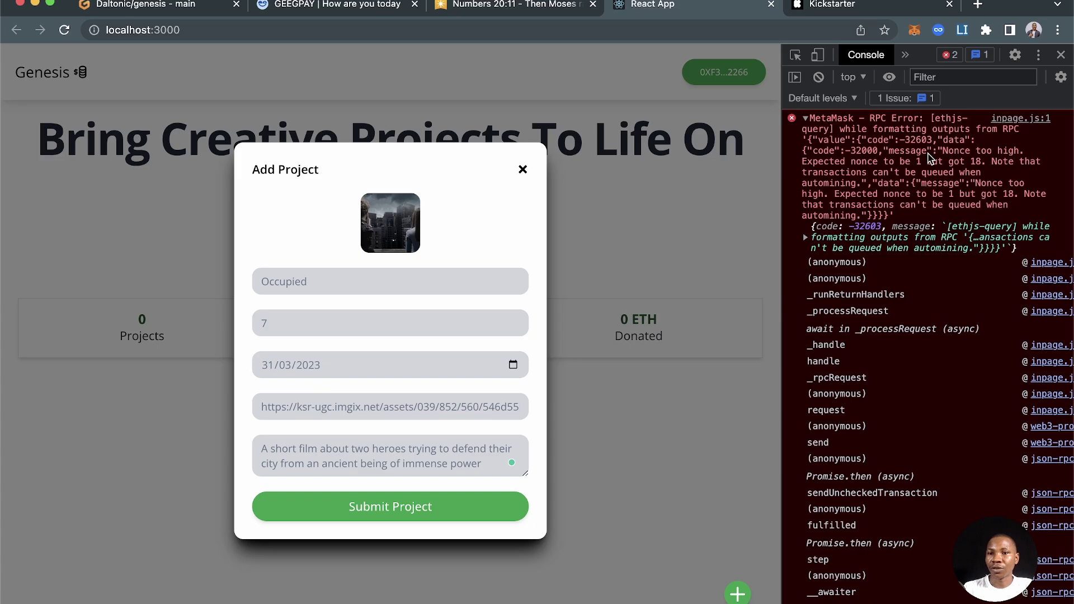
key("super+equal")
left_click(808, 319)
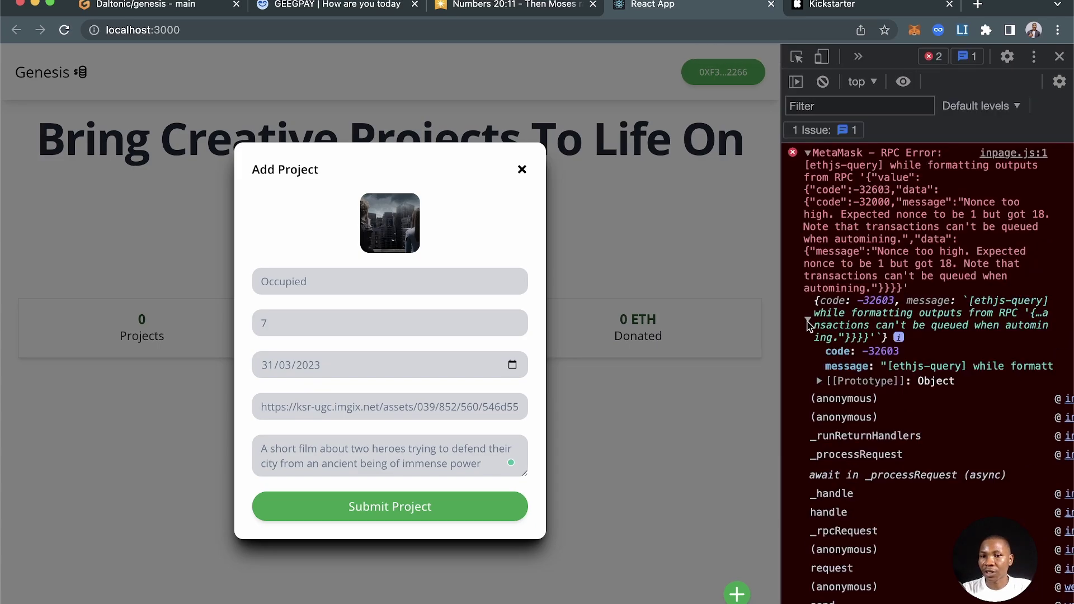
left_click(807, 323)
left_click(840, 305)
left_click(841, 305)
left_click(878, 278)
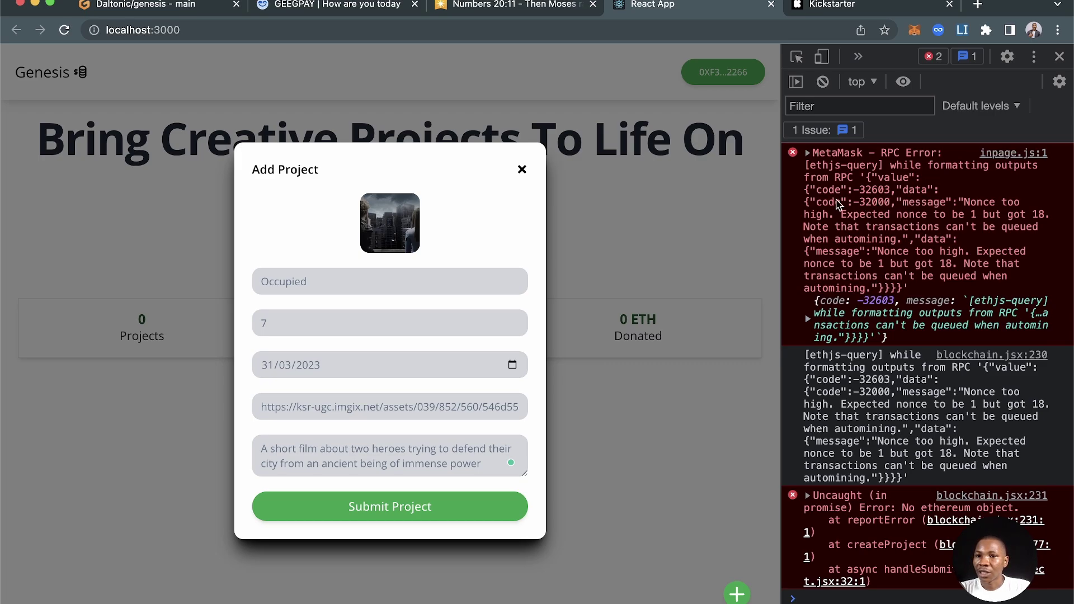
Select the 'Nonce too high' error text, then bring up MetaMask to check recent activity
left_click_drag(816, 202, 1050, 224)
left_click(1049, 223)
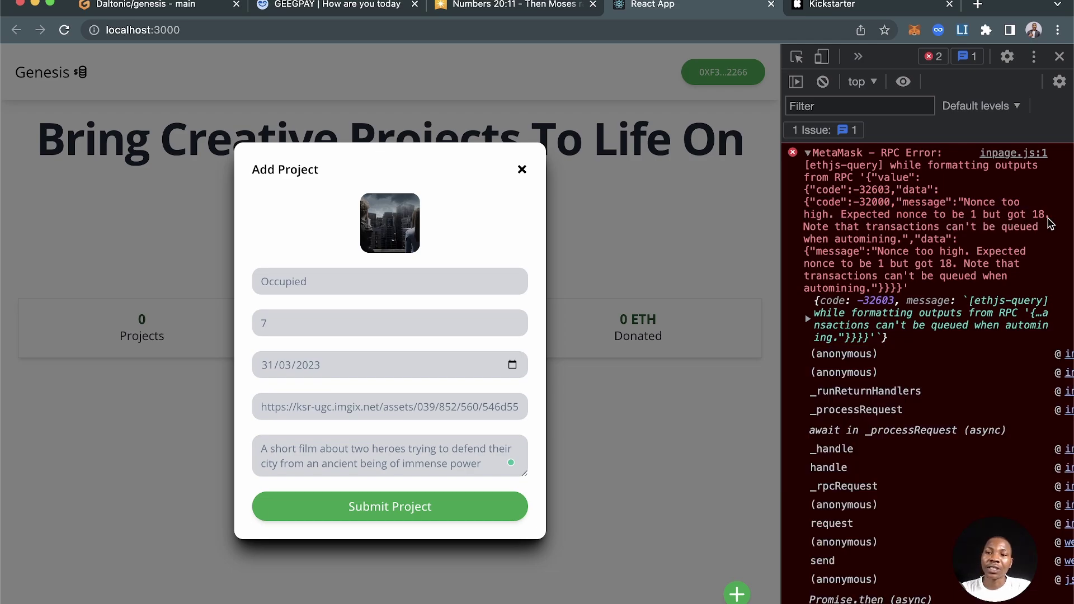
left_click(1049, 223)
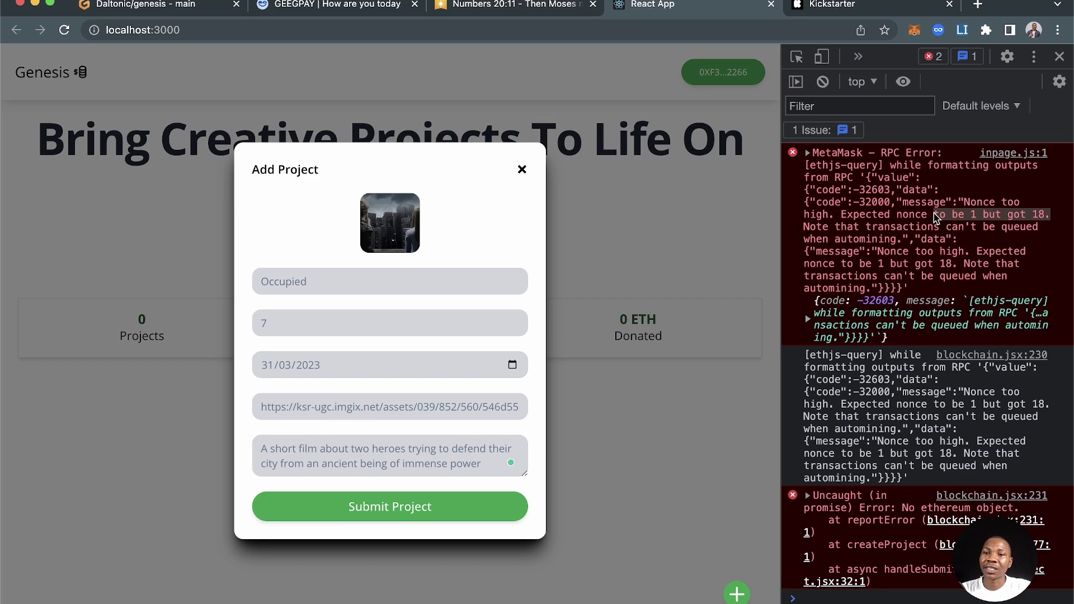
left_click_drag(936, 217, 804, 204)
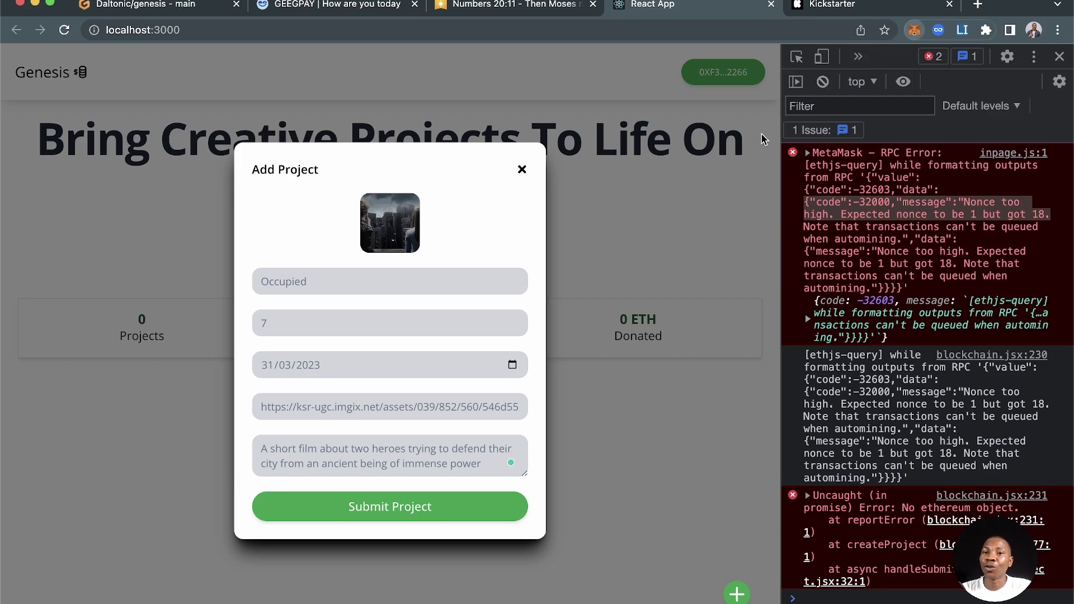
left_click(914, 30)
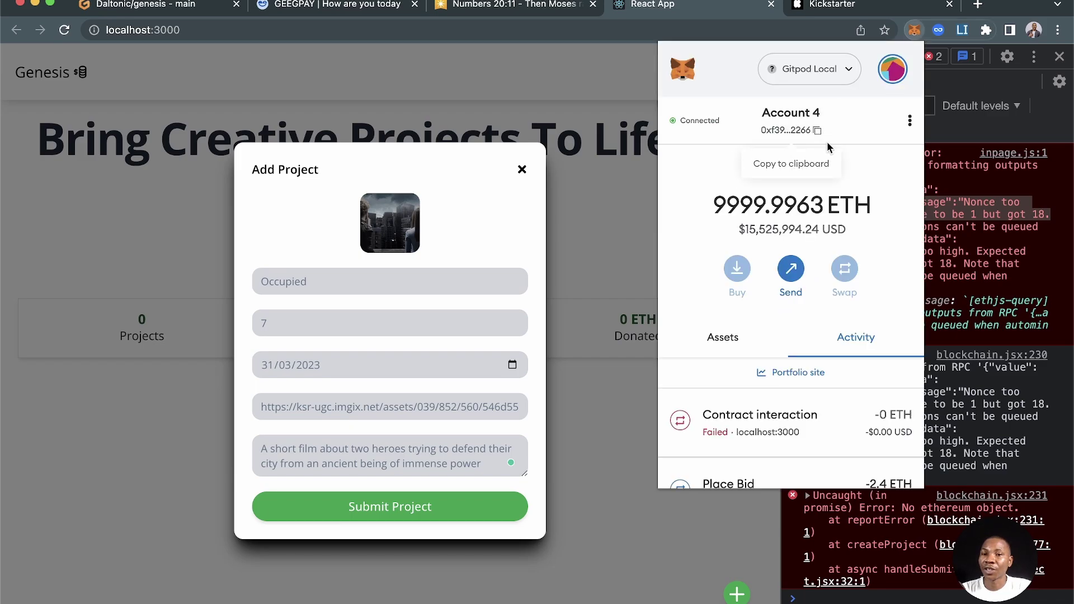
left_click(1040, 120)
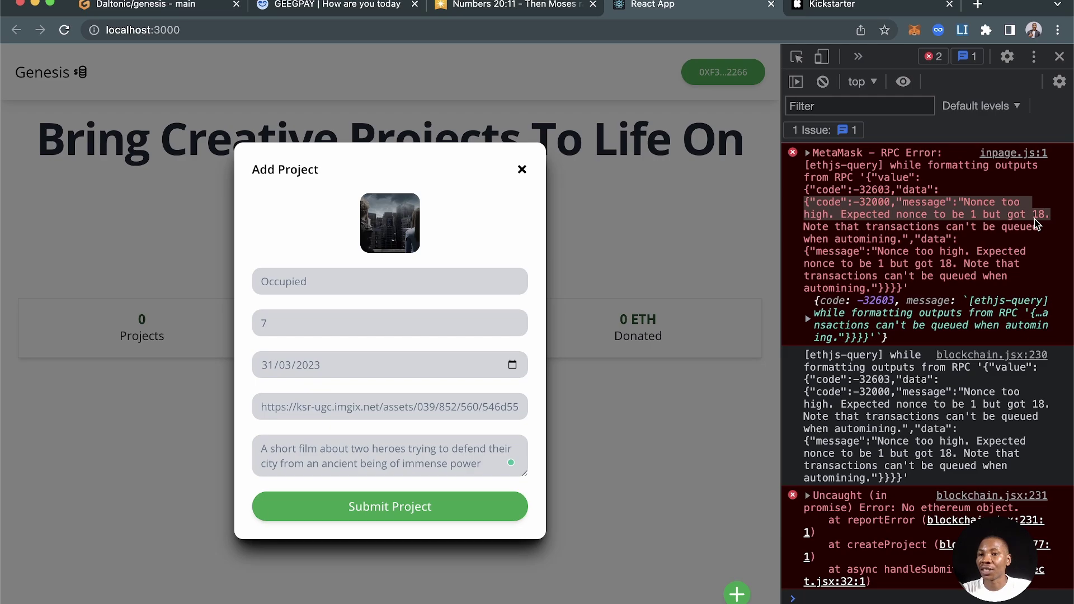
left_click(914, 29)
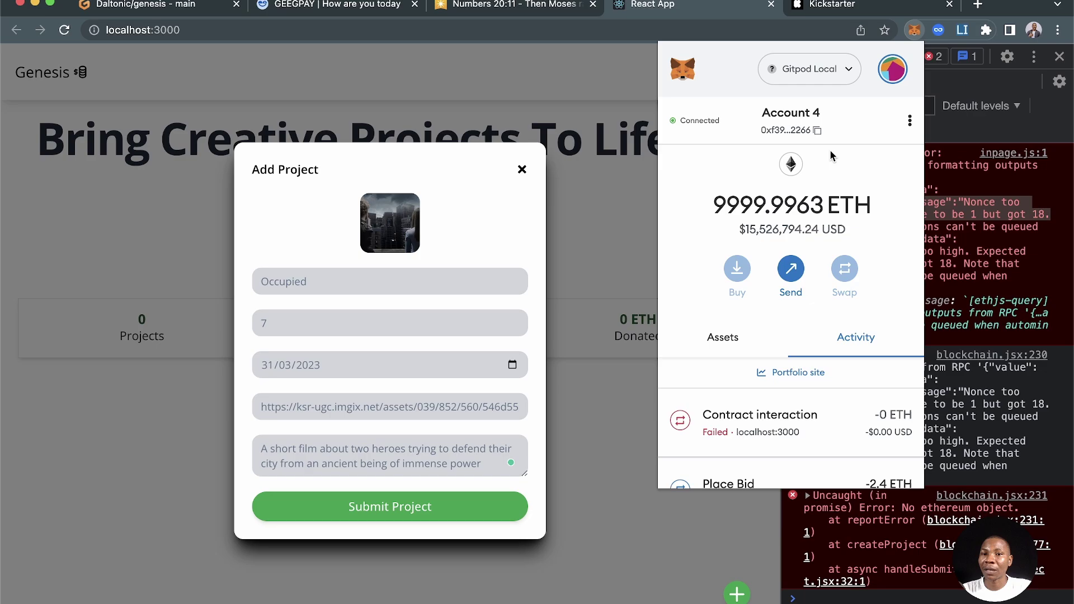
left_click(1026, 218)
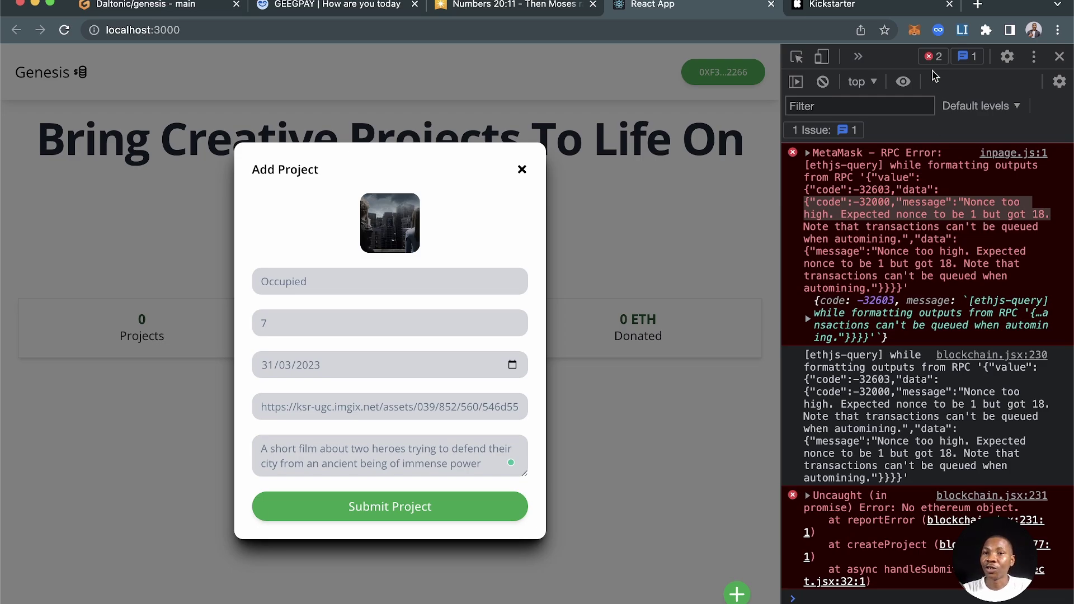
left_click(914, 29)
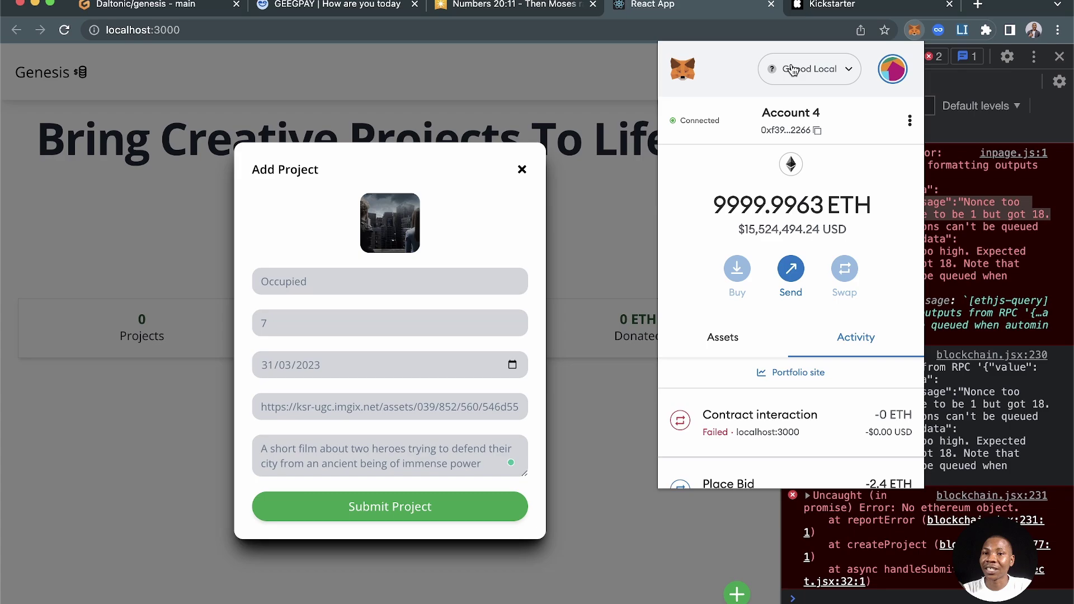
left_click(794, 68)
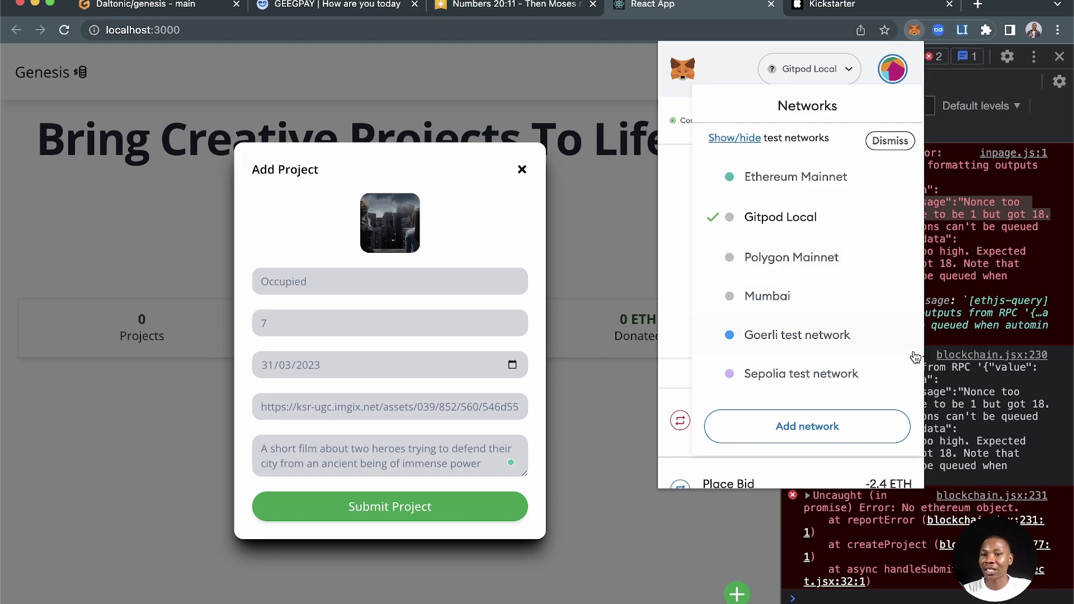
scroll(837, 363, "down", 2)
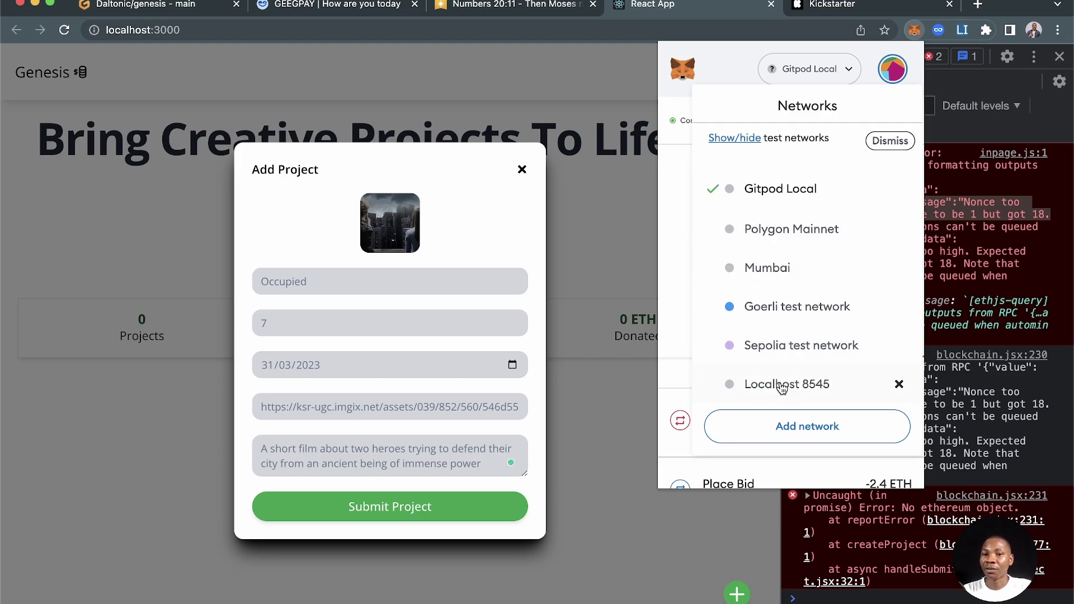
left_click(971, 246)
left_click(916, 247)
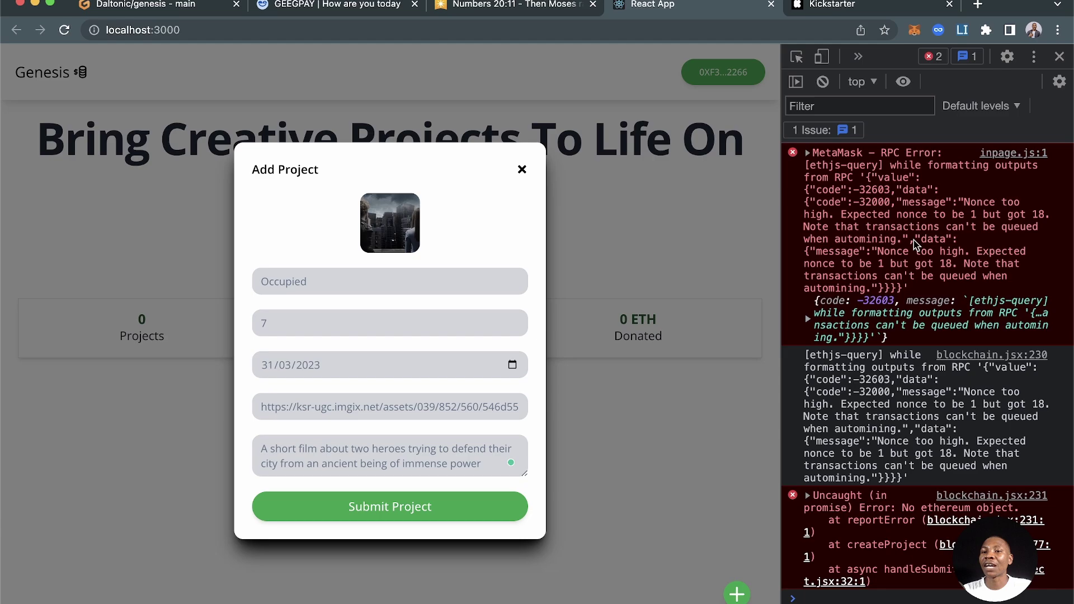
left_click(931, 226)
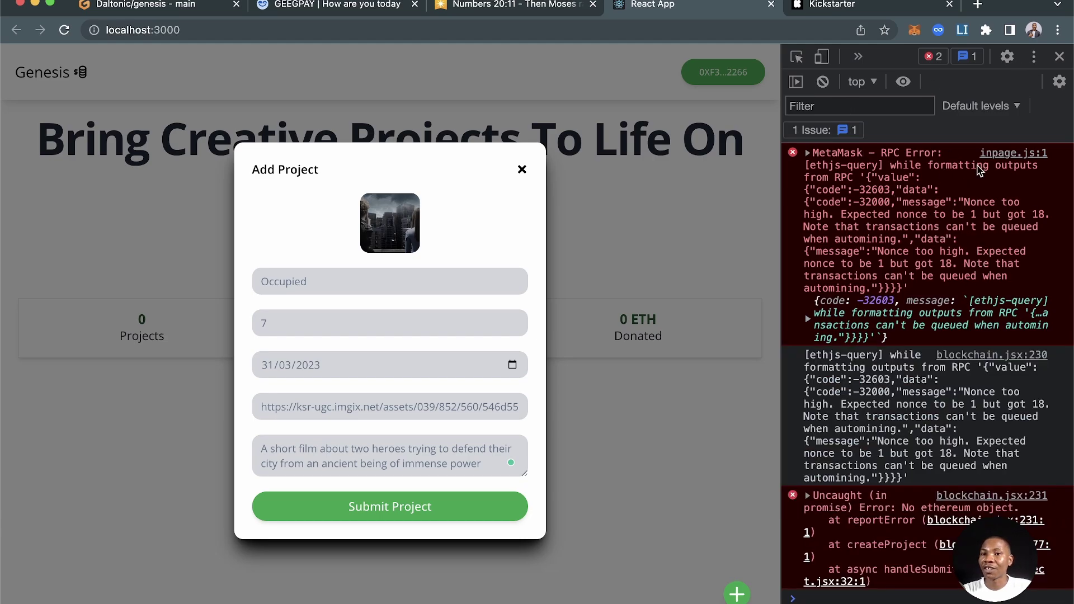
left_click(915, 32)
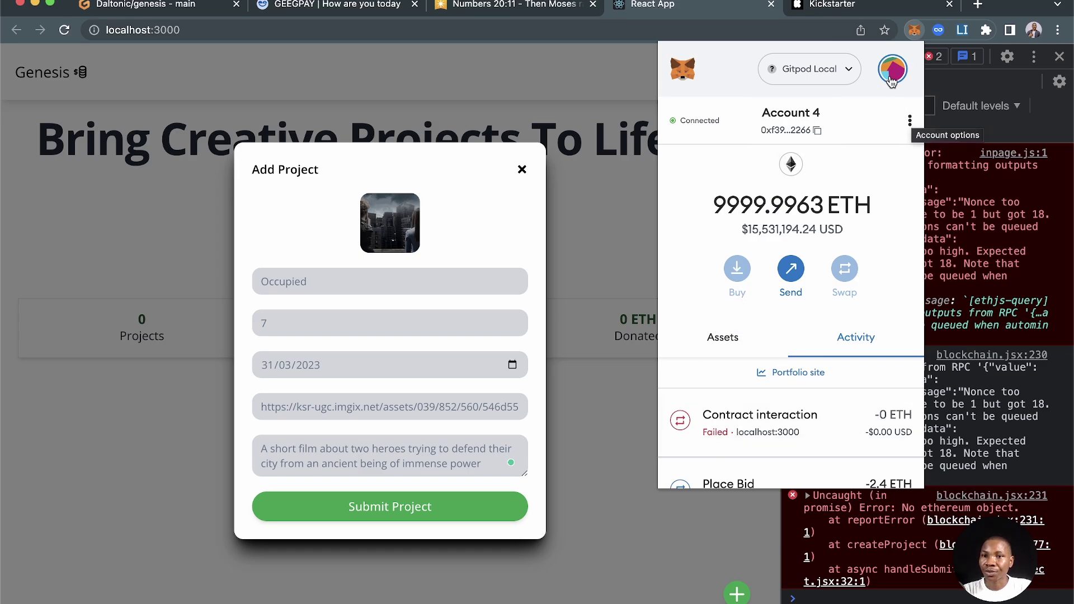
Reset Account 4 via Settings search 'rese' > Advanced > Reset account, confirm, and close MetaMask
left_click(892, 69)
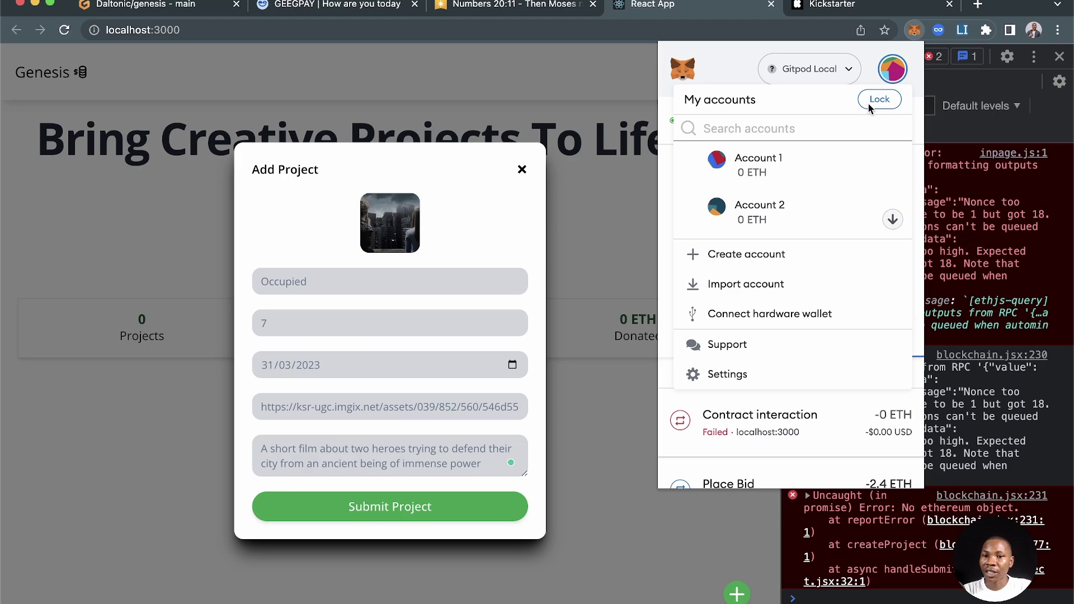
left_click(901, 70)
left_click(901, 71)
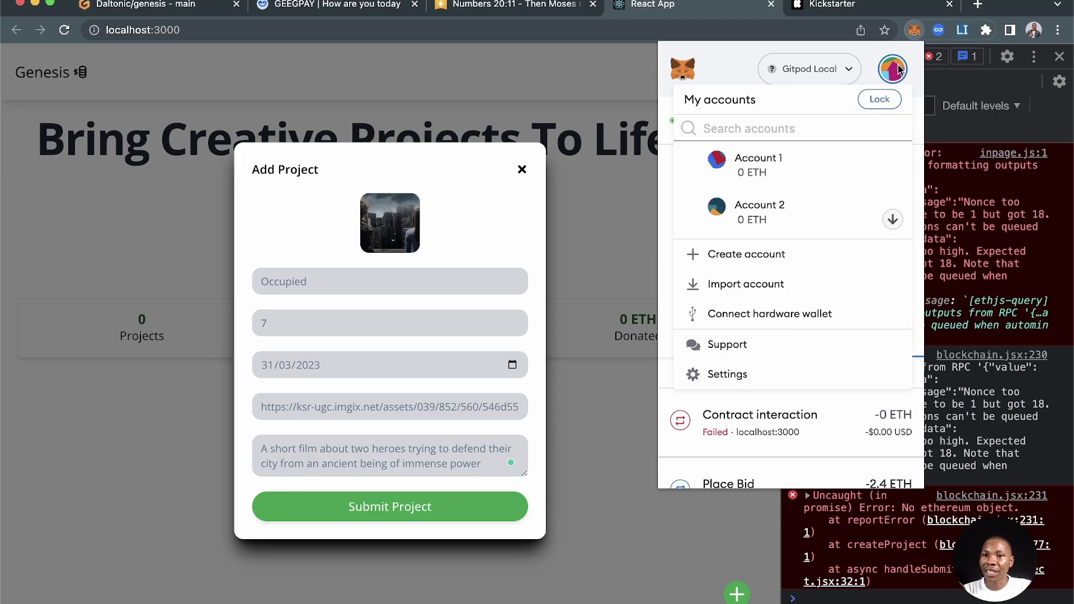
left_click(728, 376)
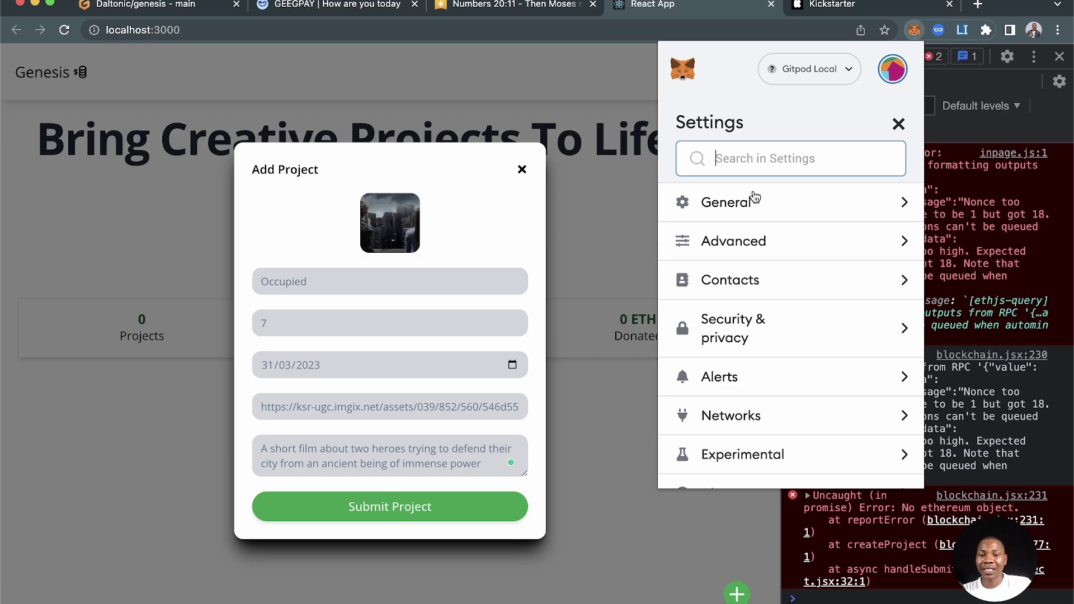
type("rese")
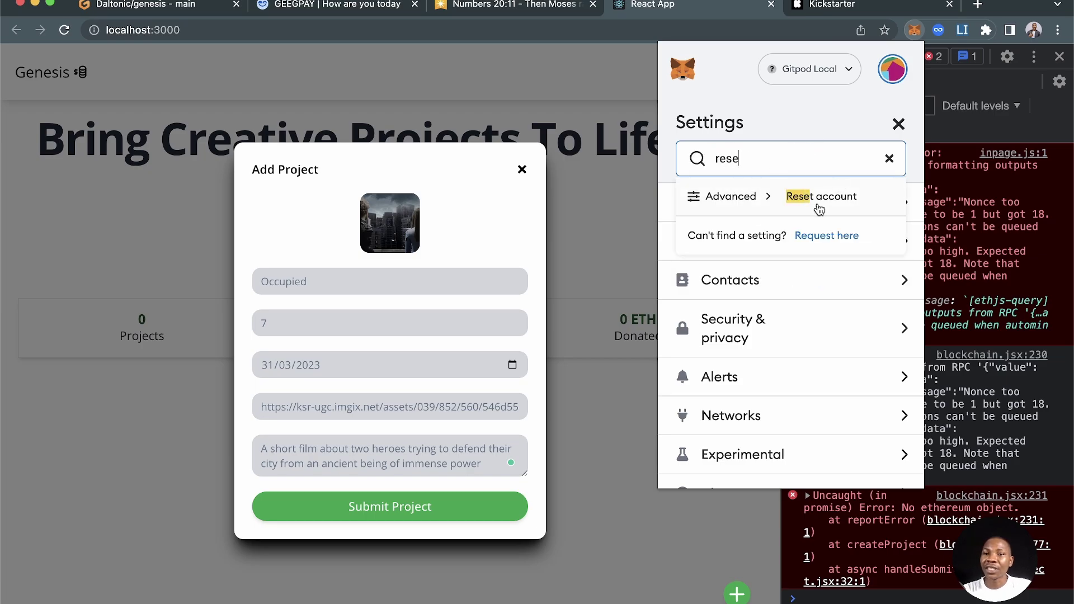
left_click(822, 202)
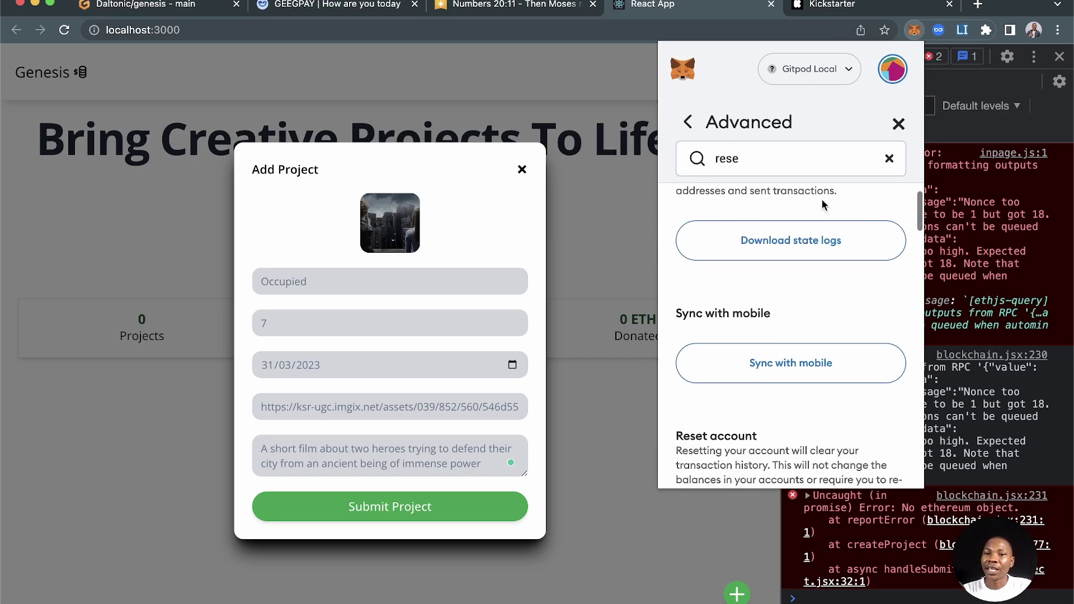
left_click(780, 318)
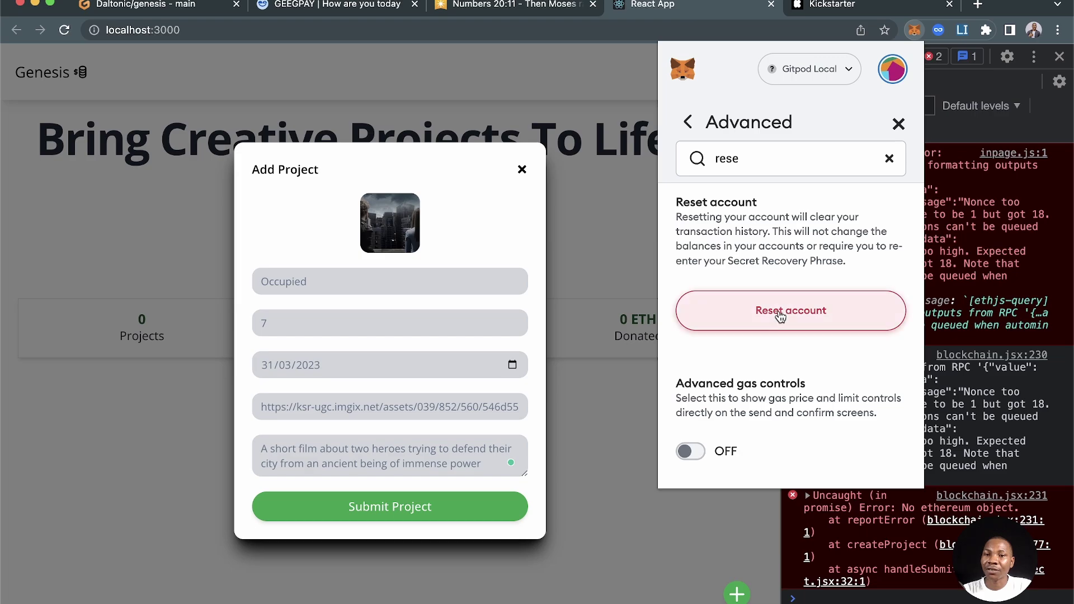
left_click(837, 322)
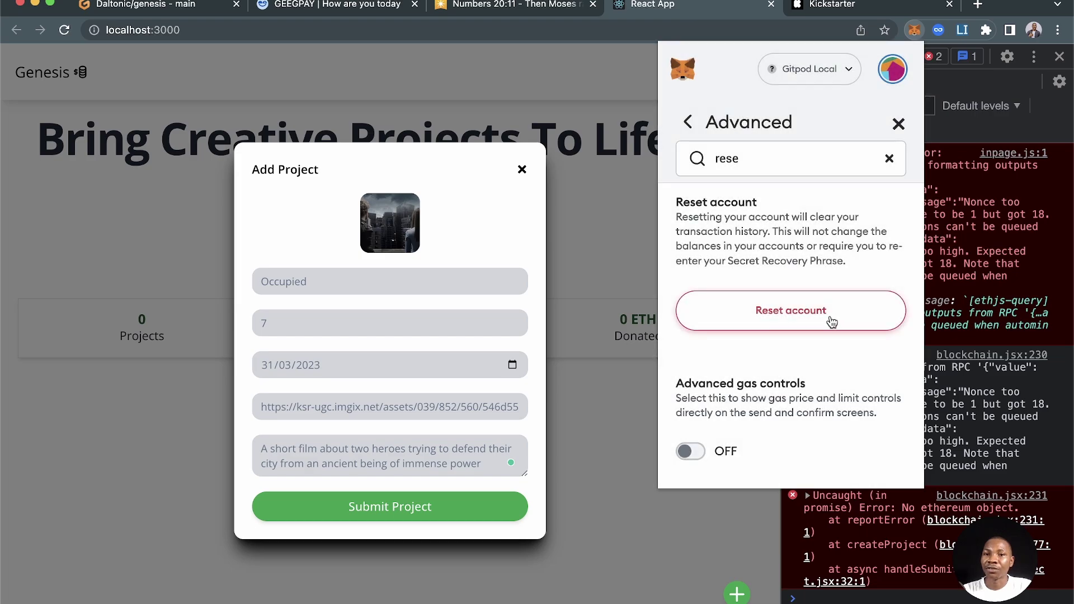
left_click(625, 264)
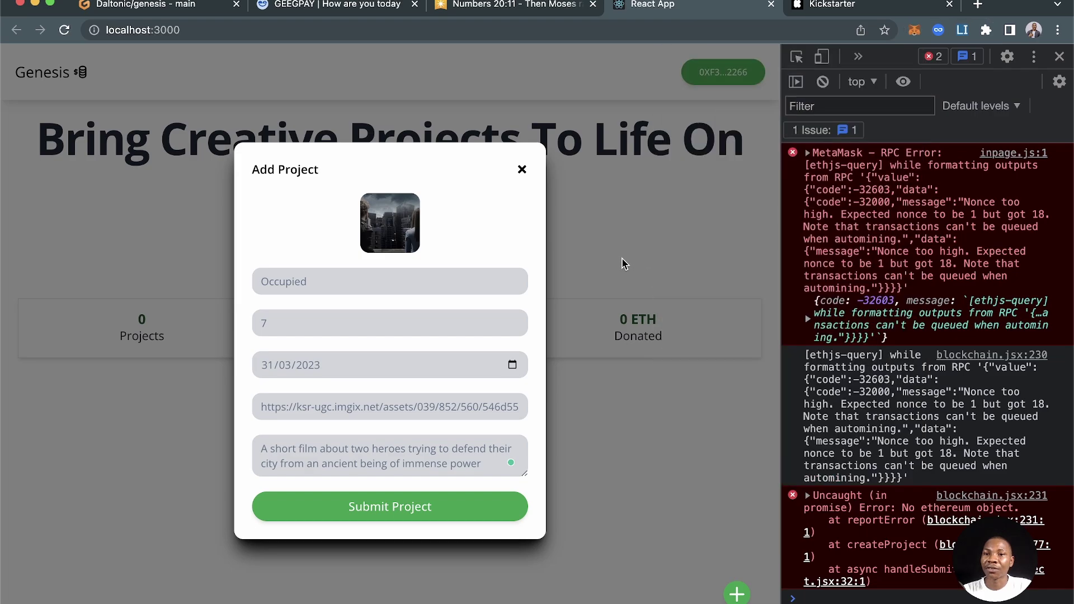
Clear the console errors, submit the Occupied project and confirm its MetaMask transaction
left_click(822, 81)
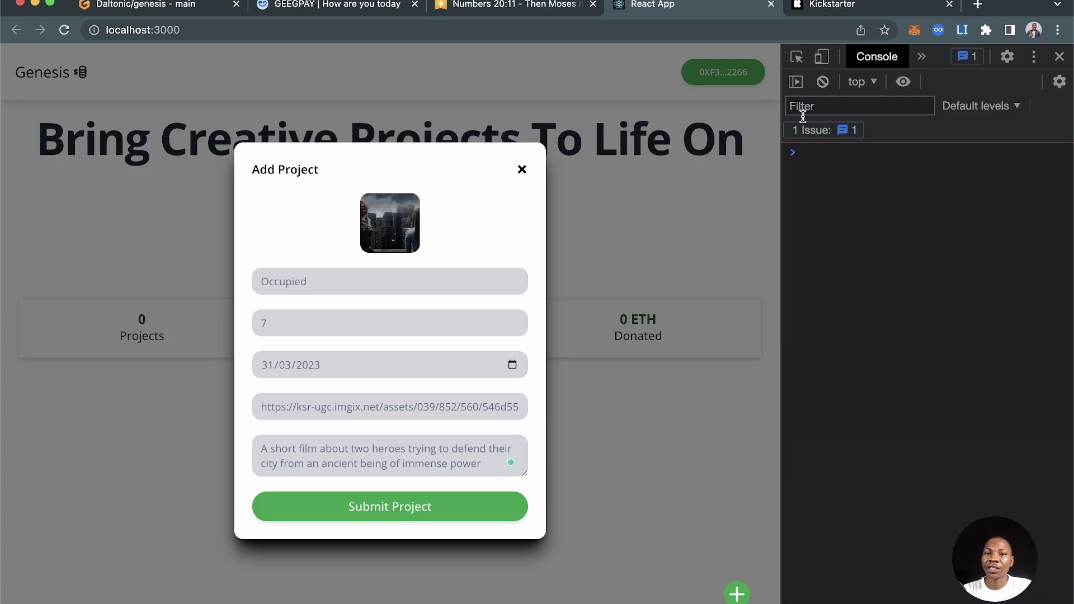
left_click(387, 505)
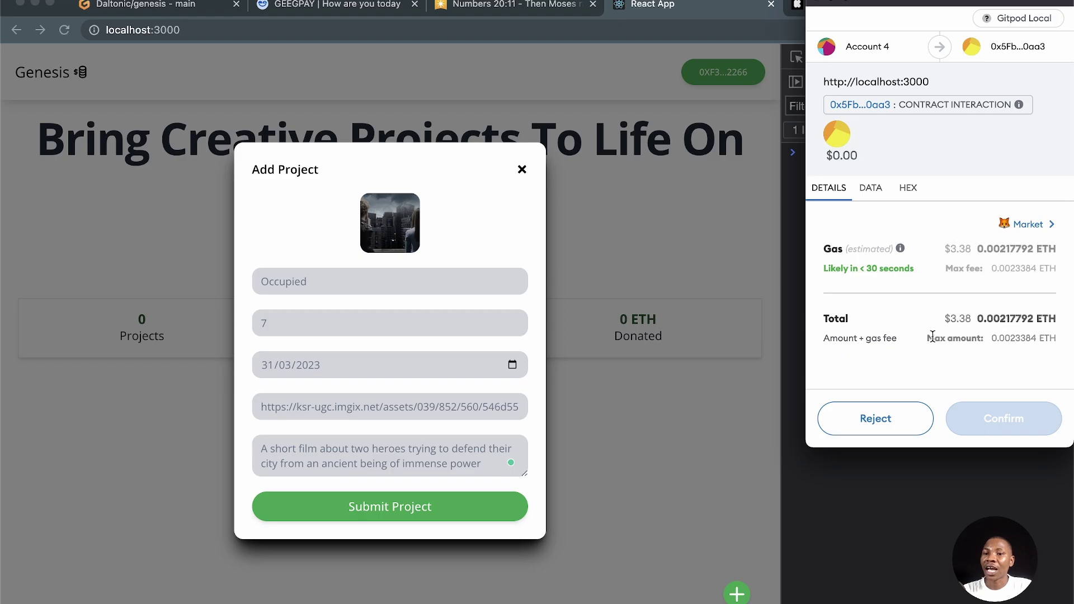
left_click(985, 424)
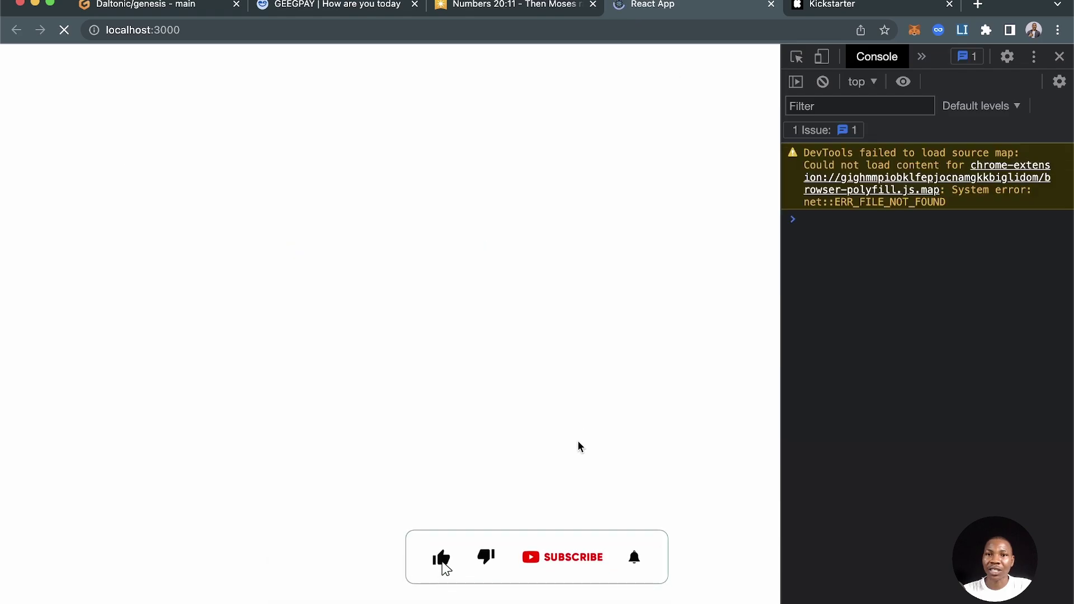
Close DevTools and scroll to view the Occupied card: 7 ETH goal, 22 days left, Open
scroll(529, 439, "down", 3)
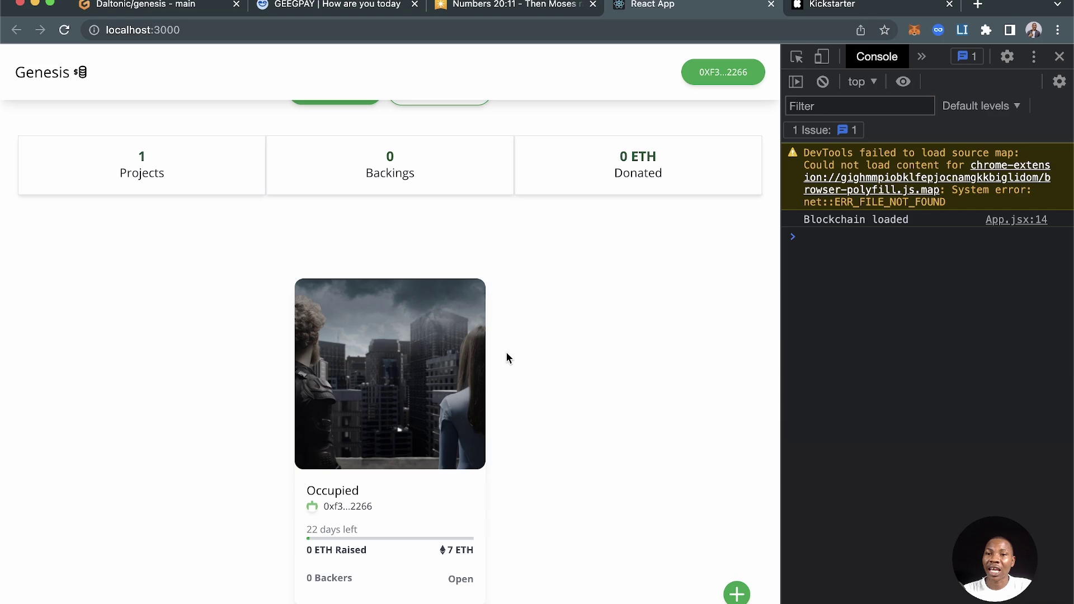
left_click(1059, 57)
scroll(710, 401, "down", 1)
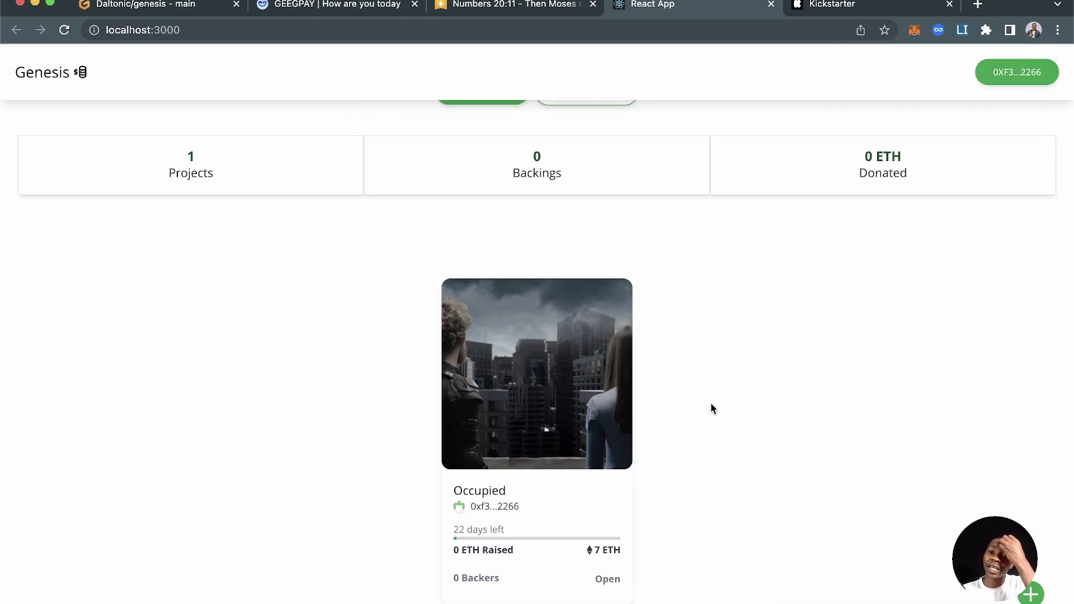
scroll(710, 404, "up", 3)
scroll(710, 408, "down", 3)
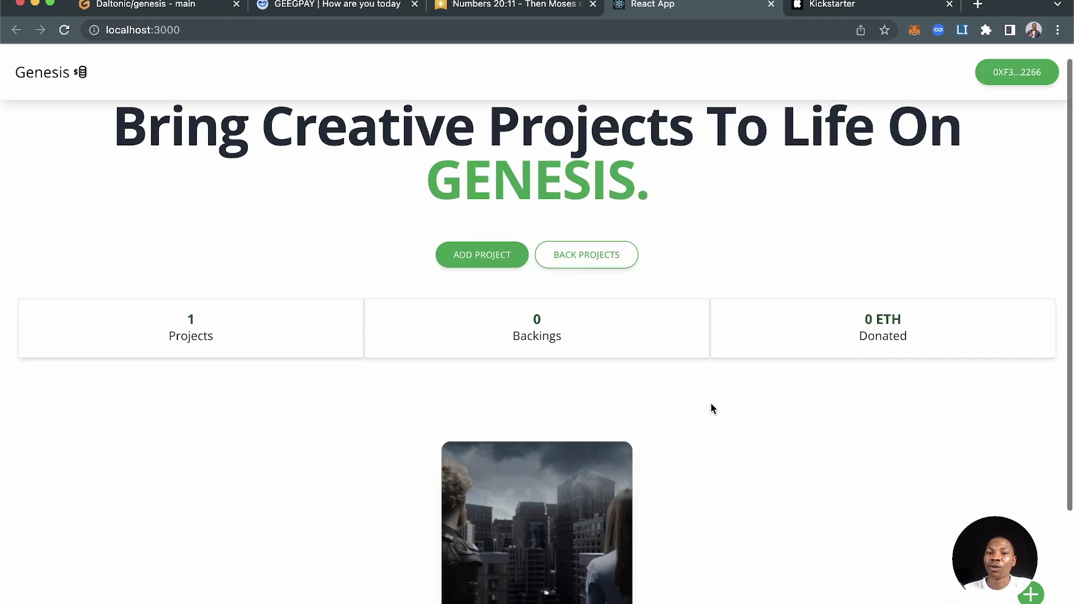